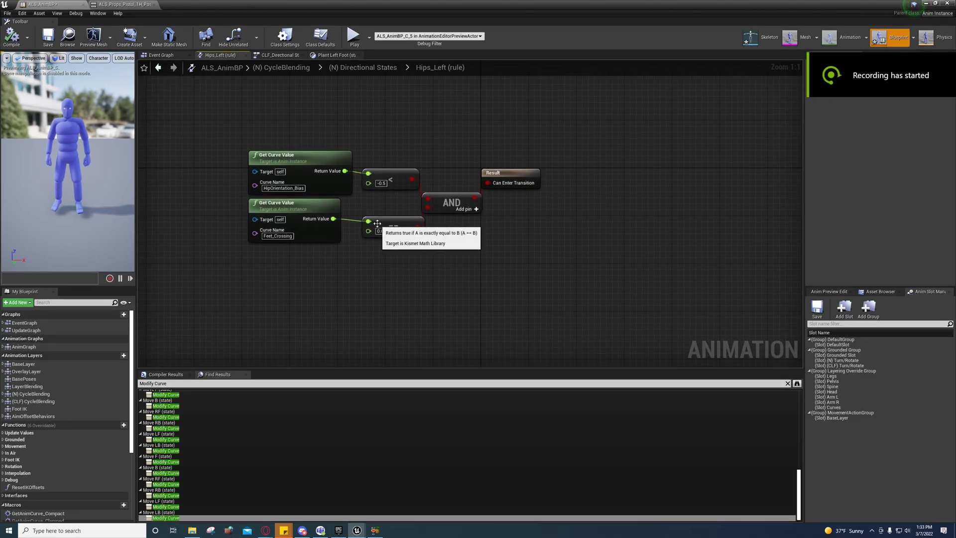
Recentre the transition rule graph and select the HipOrientation_Bias curve value node.
right_drag(461, 273, 424, 243)
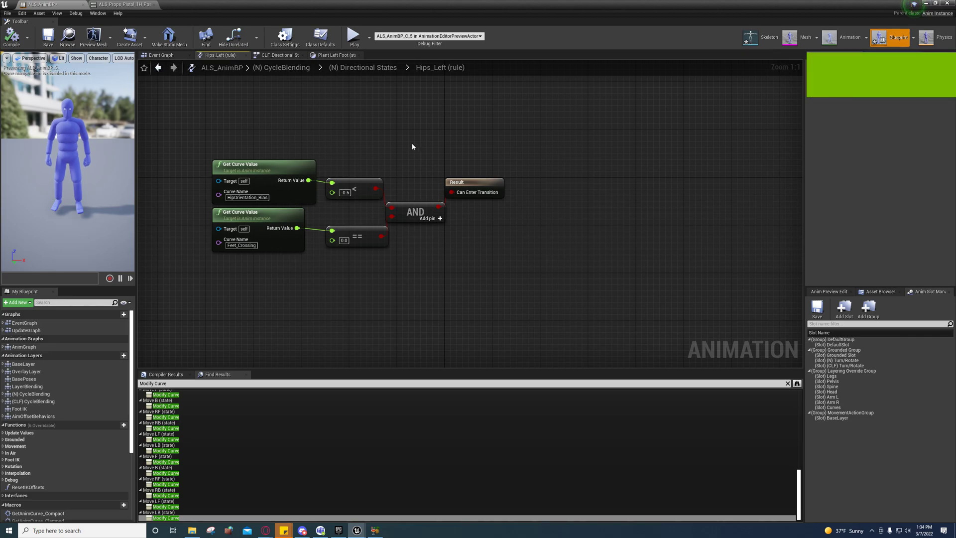
right_drag(275, 247, 292, 282)
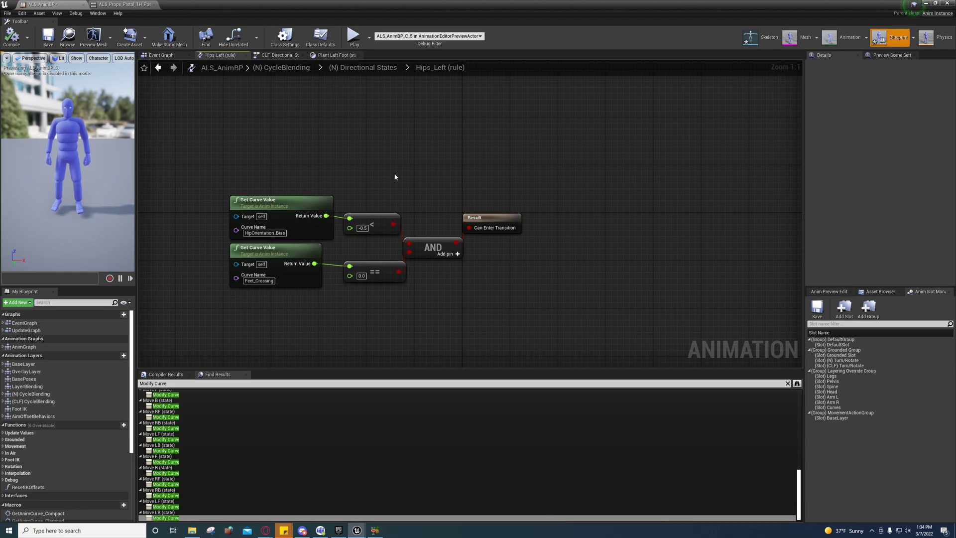
right_drag(388, 167, 391, 137)
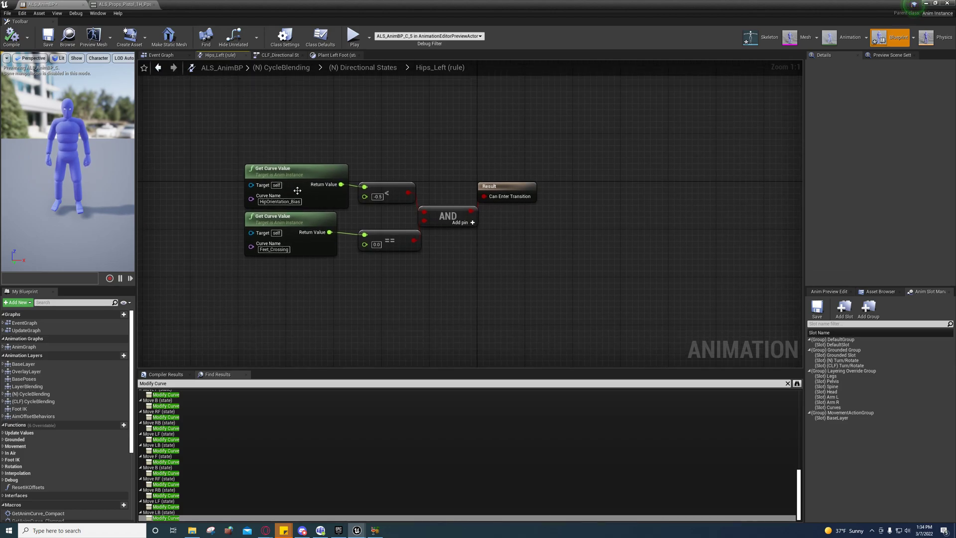
mouse_move(293, 174)
right_down()
mouse_move(261, 174)
mouse_move(288, 170)
right_up()
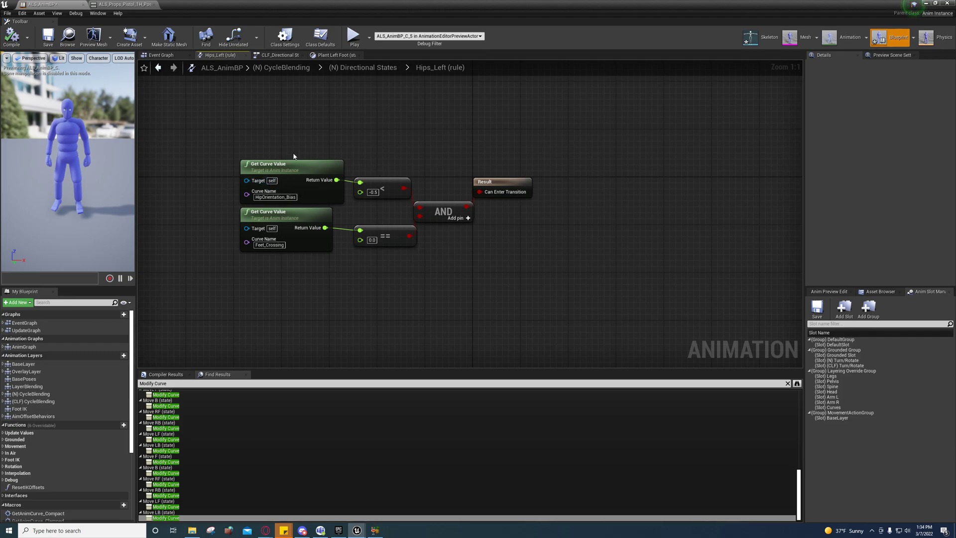
right_drag(293, 228, 334, 226)
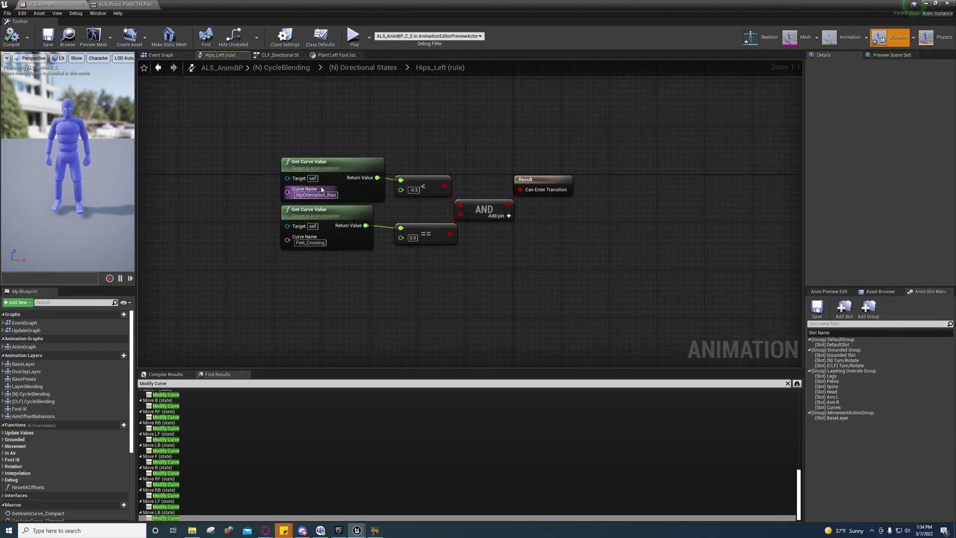
right_drag(255, 129, 230, 146)
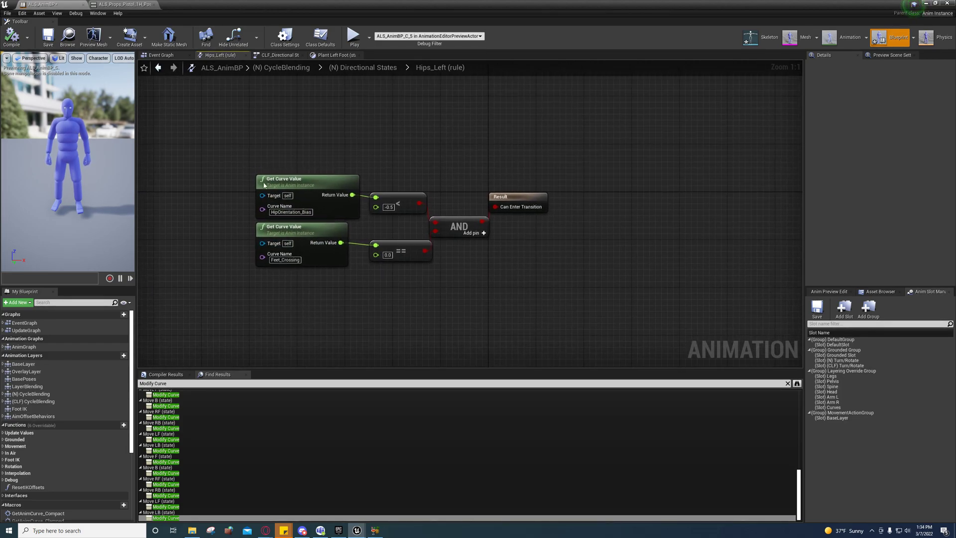
click(323, 199)
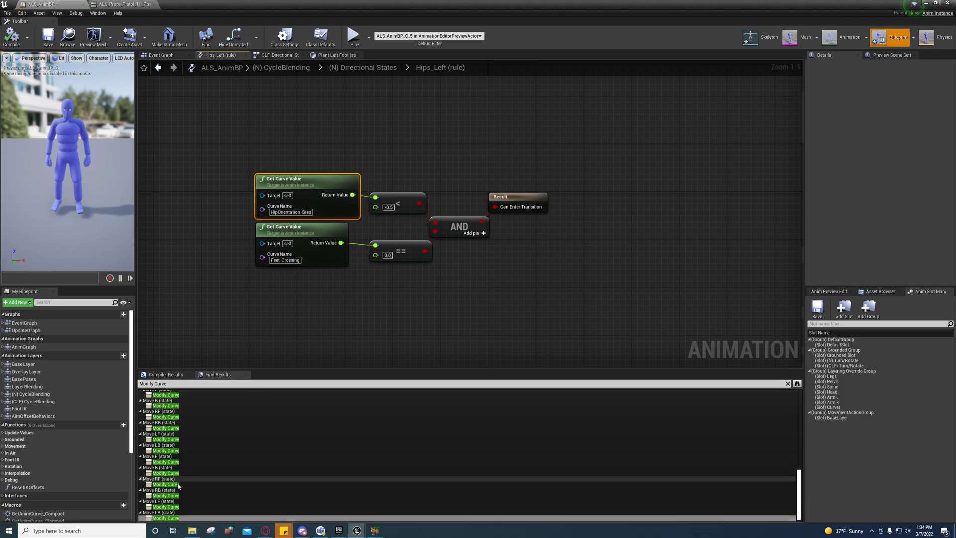
right_drag(254, 314, 253, 334)
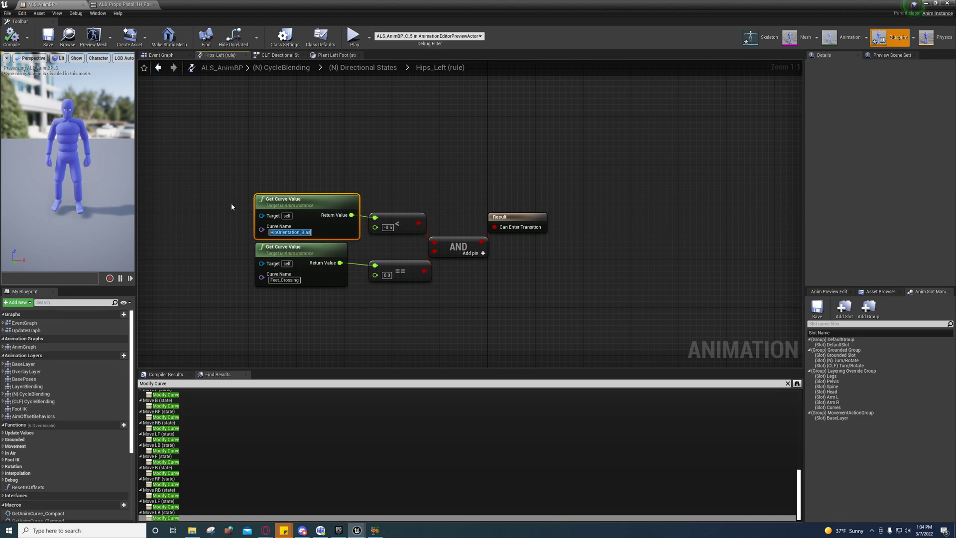
Show ALS_Props_Pistol_1H_Poses curve tracks, restore the editor, and scroll the tree to Overlay/Bow.
click(133, 5)
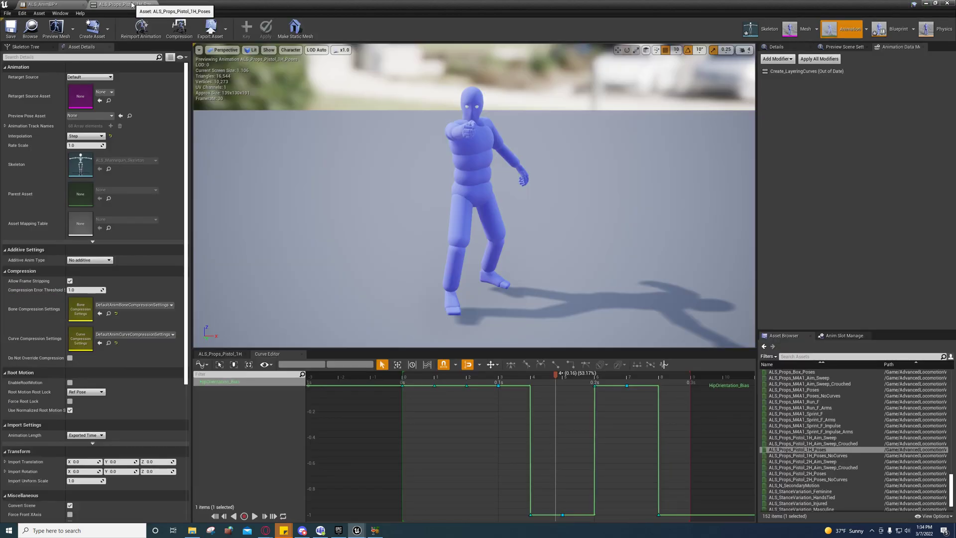
click(224, 354)
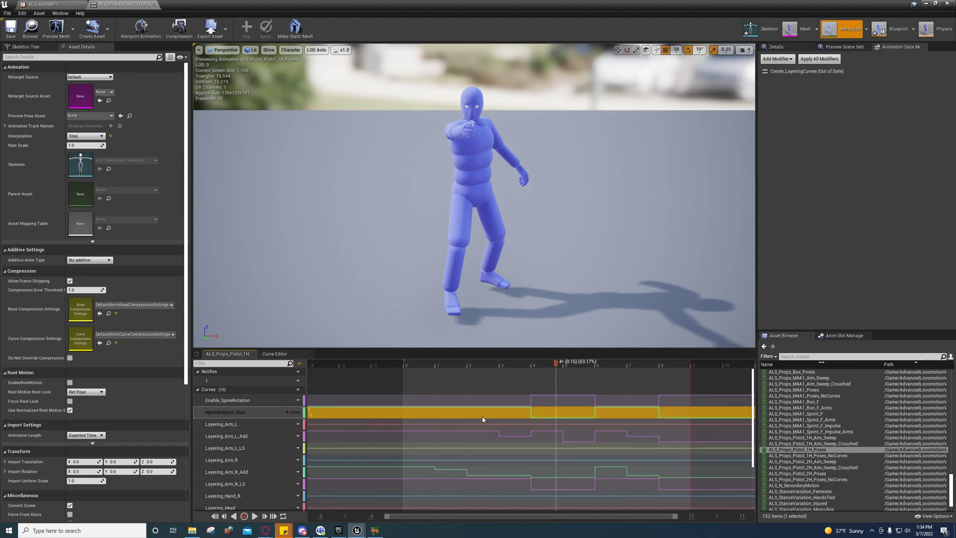
drag(319, 4, 557, 56)
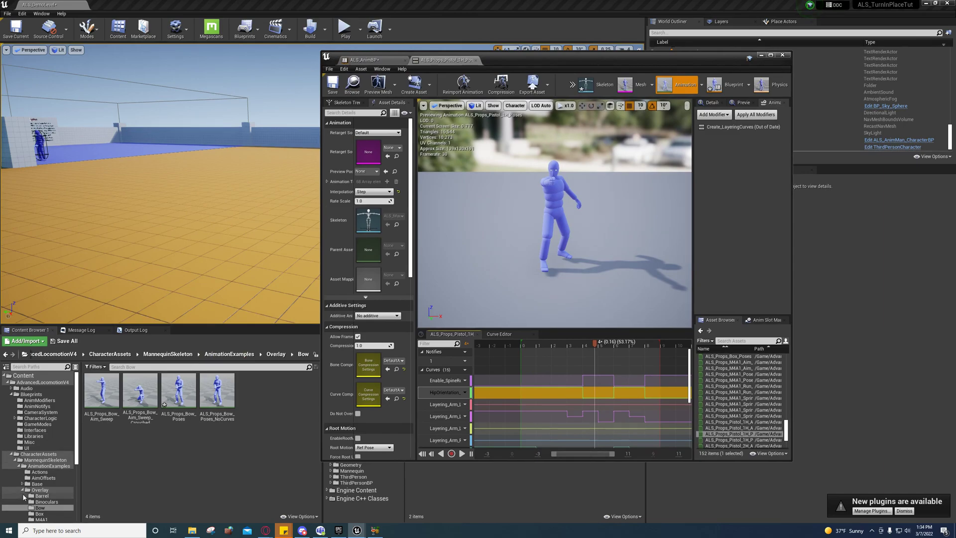
scroll(33, 442, down, 4)
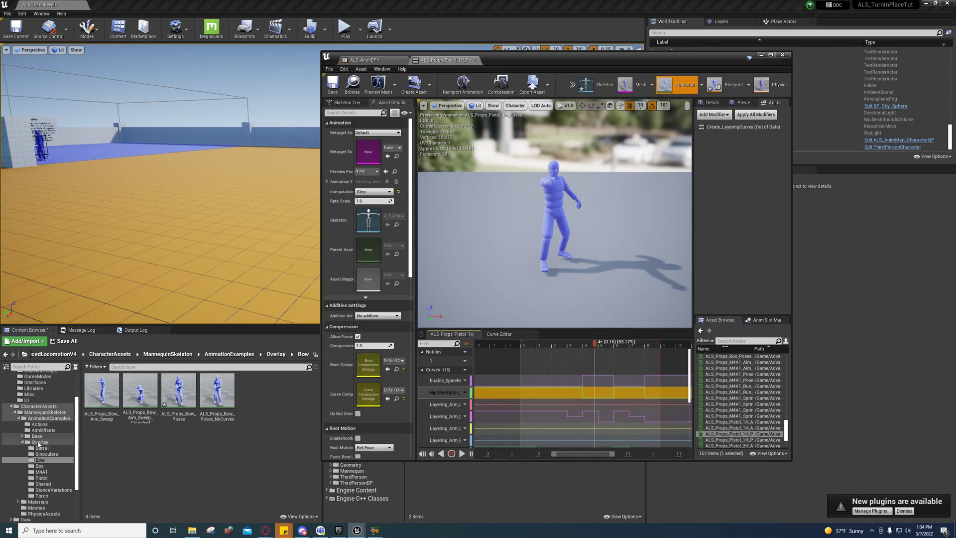
Open ALS_Props_Bow_Poses, scrub frames 6 to 7 to the crouched aiming pose, then list Pistol assets.
mouse_move(186, 401)
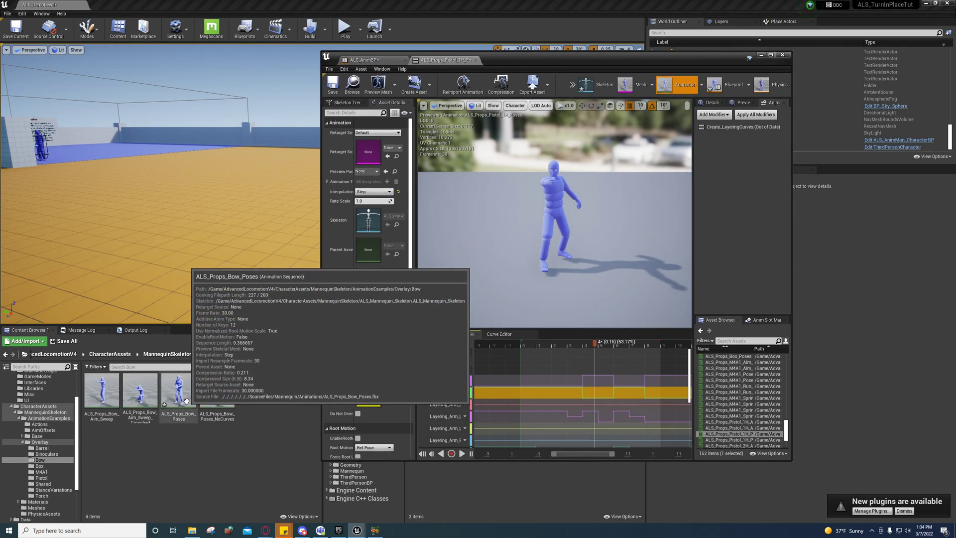
double_click(180, 390)
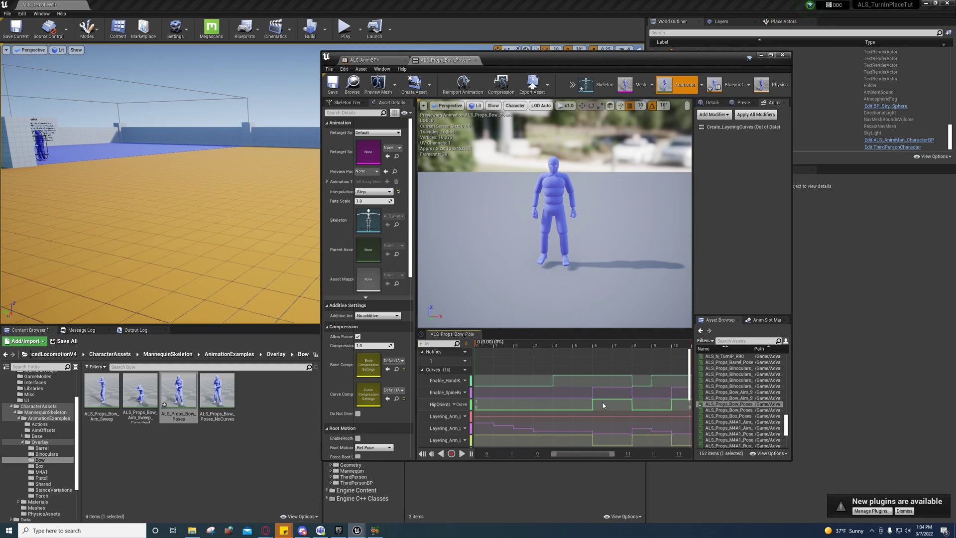
click(599, 342)
drag(600, 344, 680, 345)
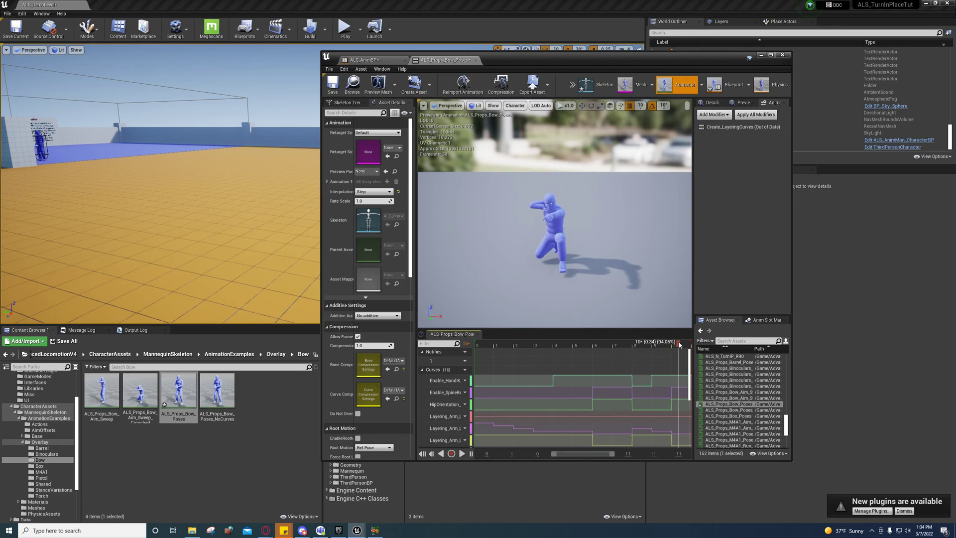
click(41, 478)
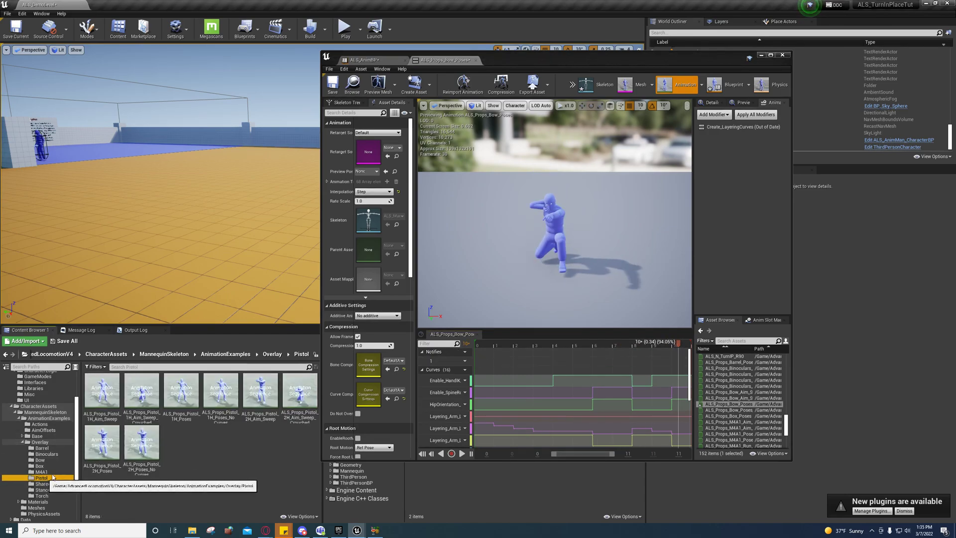
Open ALS_Props_Pistol_1H_Poses, preview frames 2 to 4, then list the M4A1 folder.
double_click(185, 388)
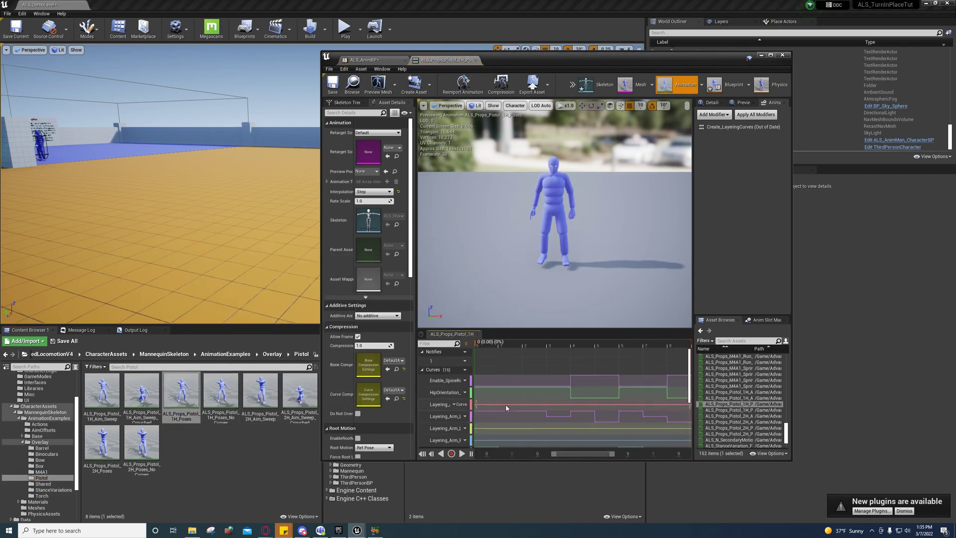
click(533, 343)
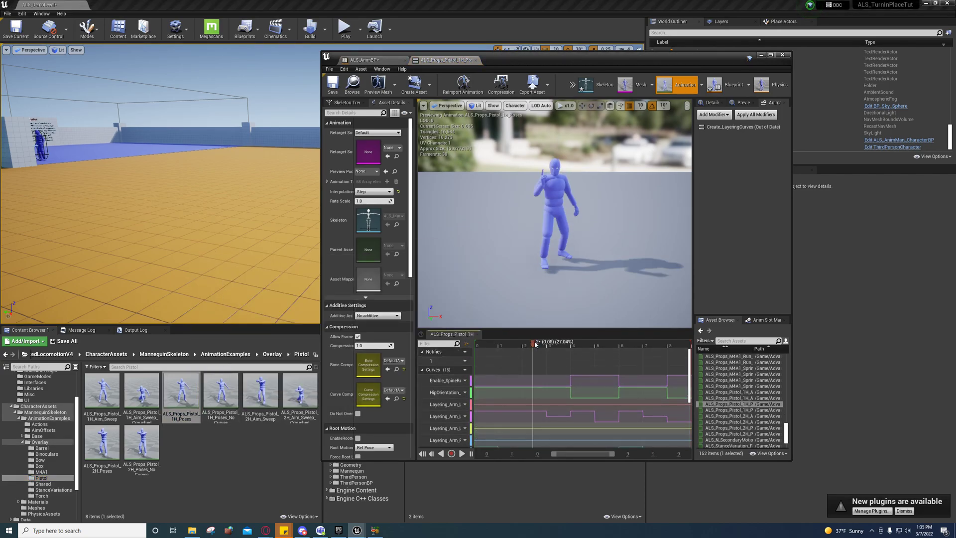
drag(532, 344, 676, 350)
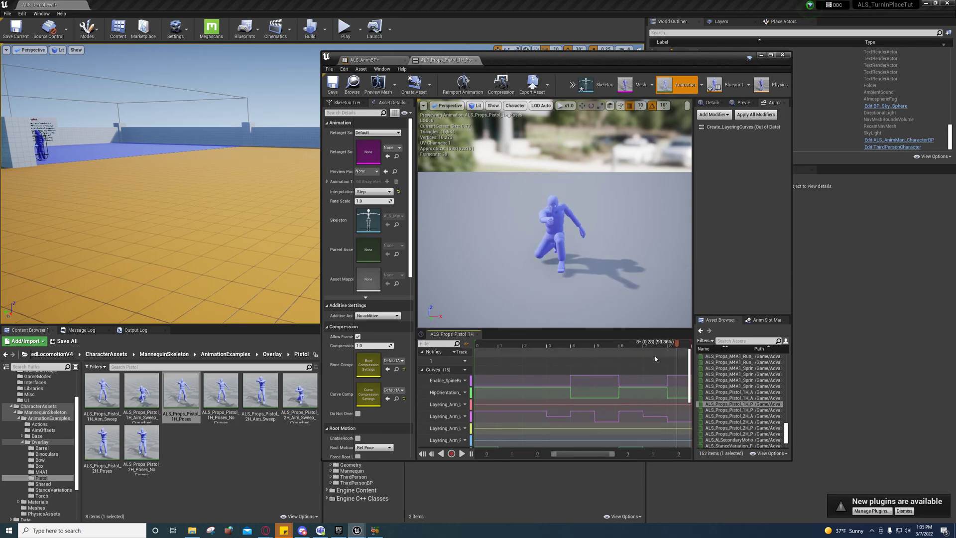
click(41, 472)
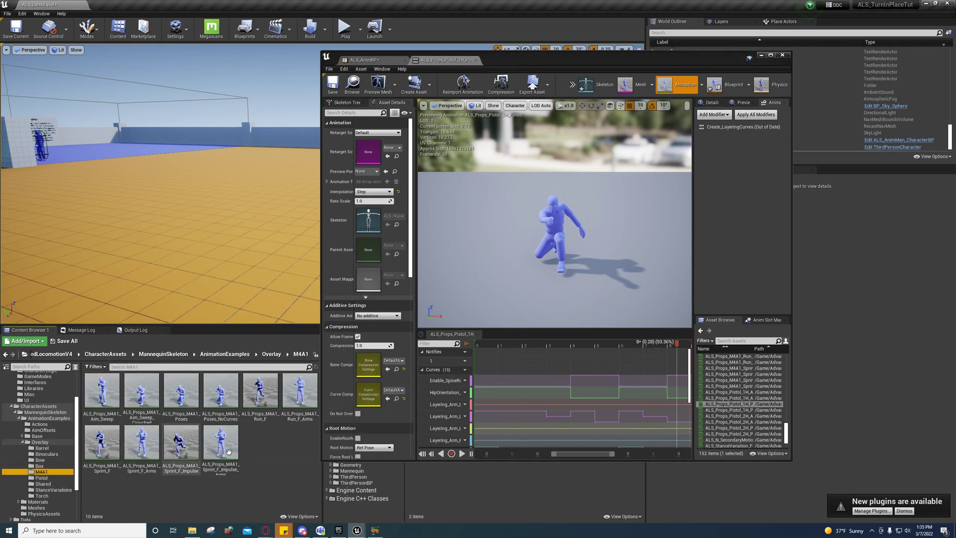
Open ALS_Props_M4A1_Poses, scrub between frames 1 and 2, then list the Torch animations.
double_click(181, 393)
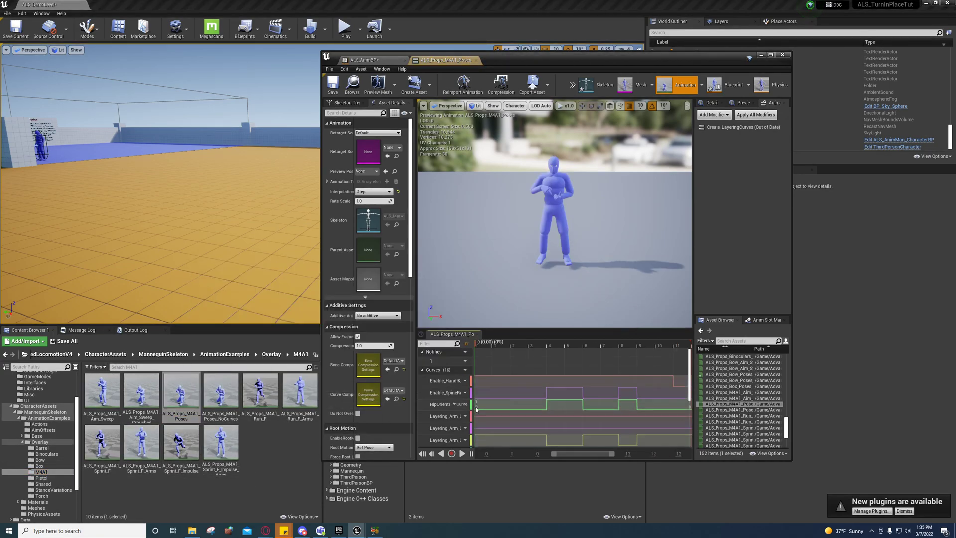
drag(487, 344, 496, 345)
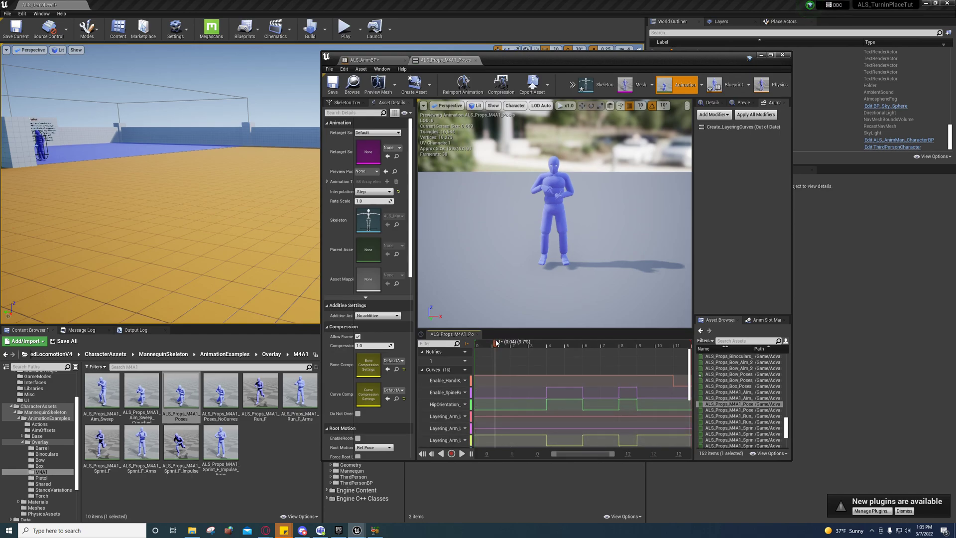
mouse_move(504, 348)
mouse_down()
mouse_move(519, 347)
mouse_move(489, 347)
mouse_up()
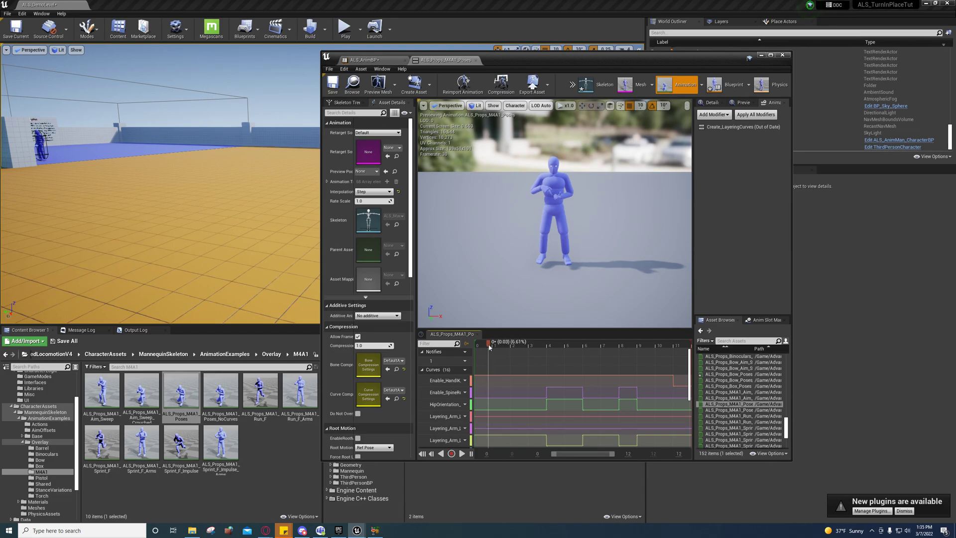
drag(492, 344, 494, 345)
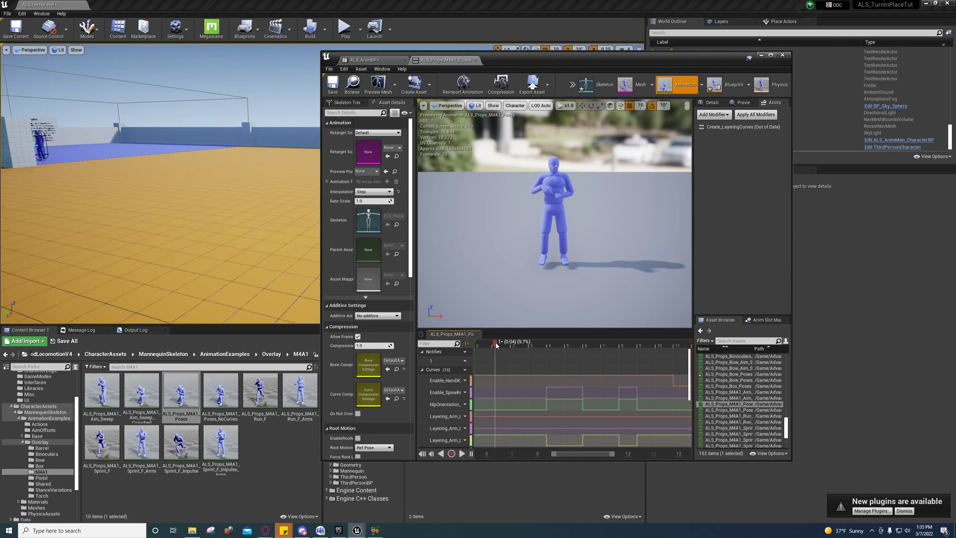
drag(510, 347, 555, 353)
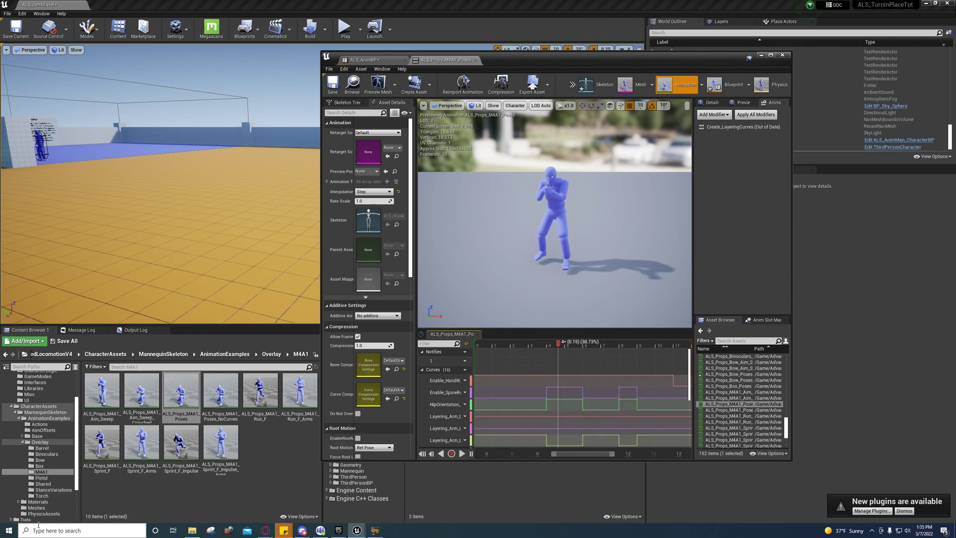
click(40, 496)
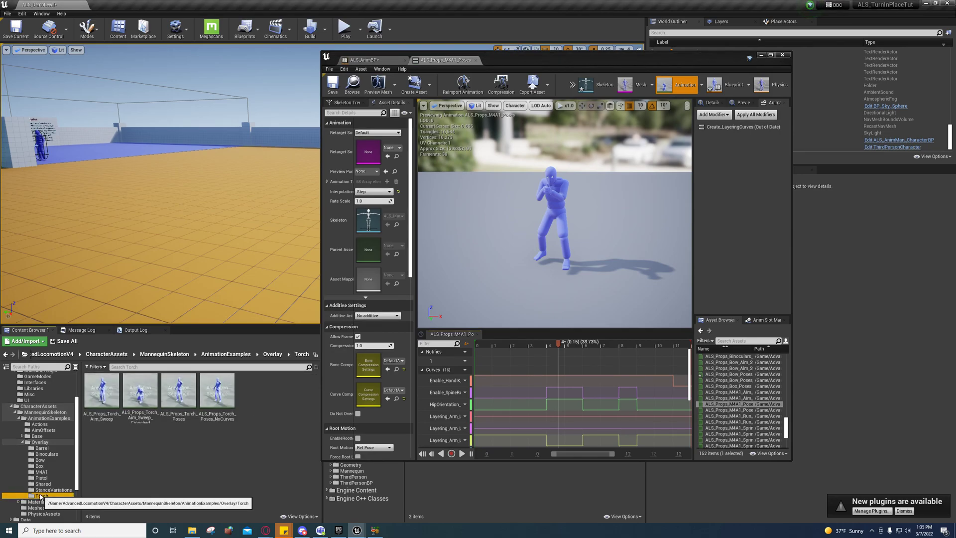
Open the Torch poses animation and scrub back and forth to compare its poses.
double_click(179, 390)
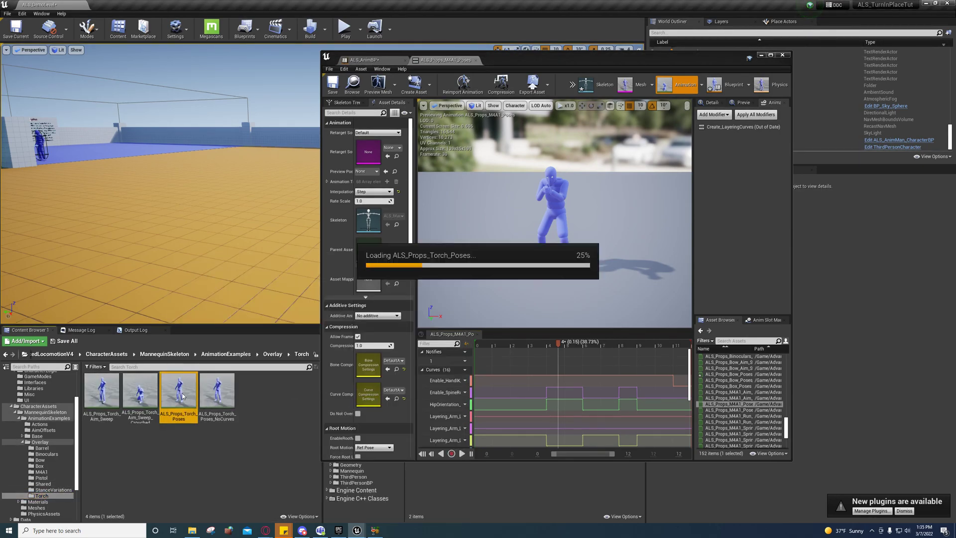
click(503, 343)
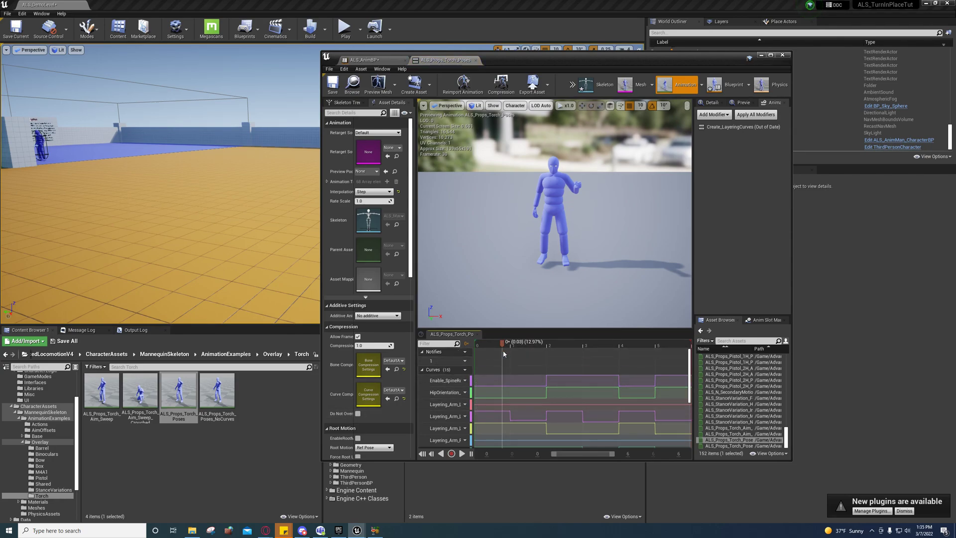
drag(502, 343, 554, 347)
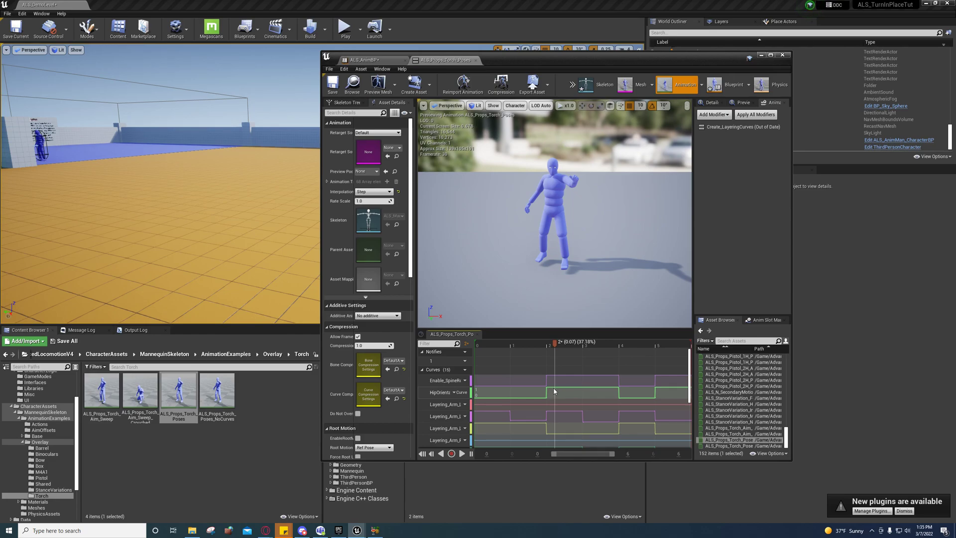
drag(554, 344, 586, 347)
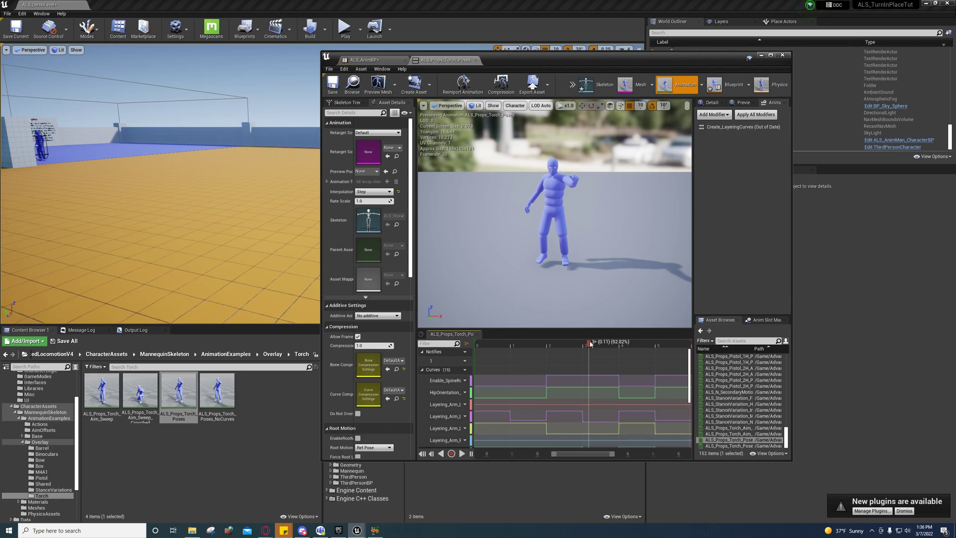
drag(585, 343, 573, 344)
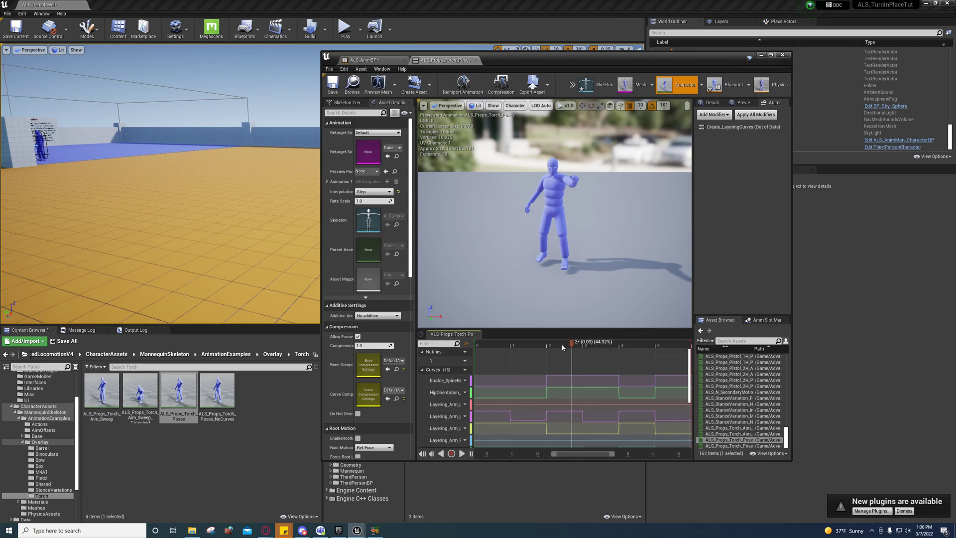
Open the Bow poses, select the hip orientation curve, and scrub from frame 5 to aiming and back.
click(46, 459)
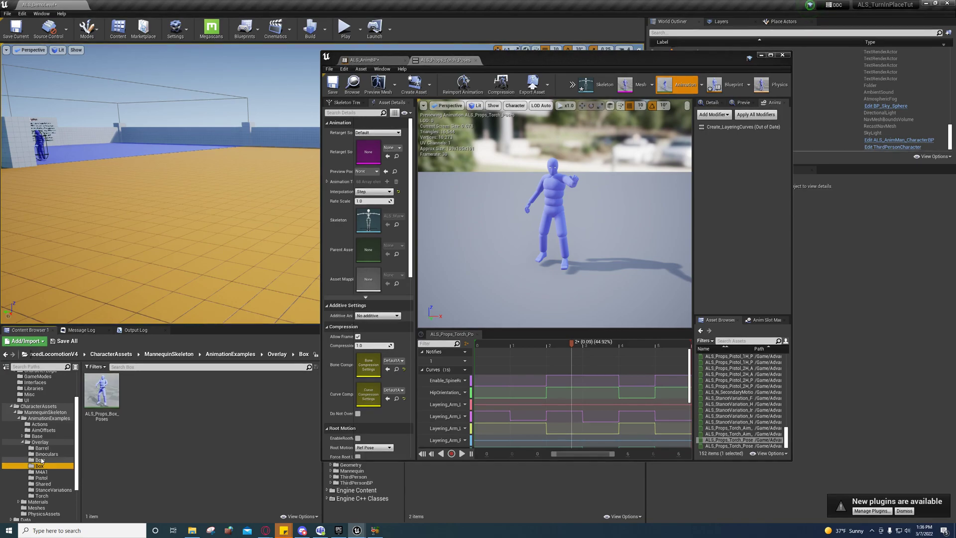
double_click(171, 386)
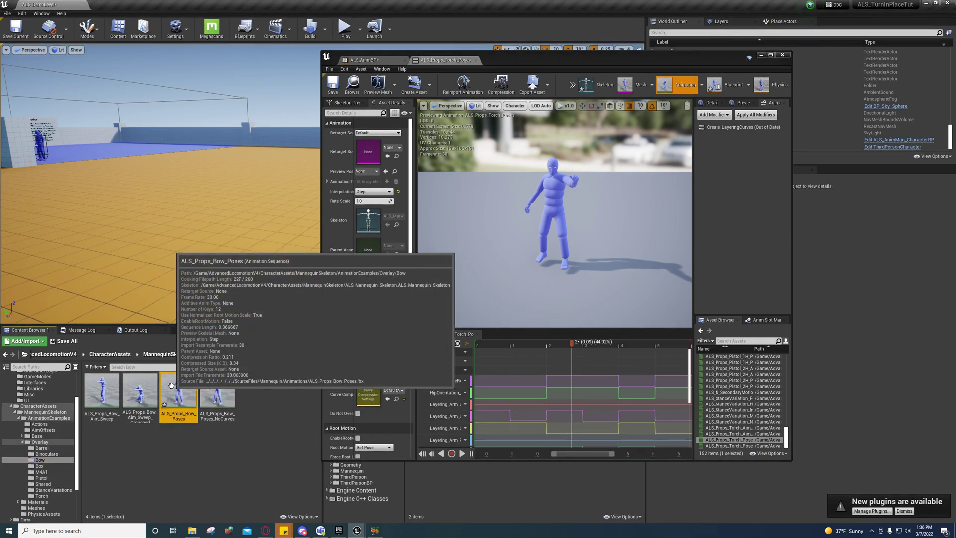
click(575, 402)
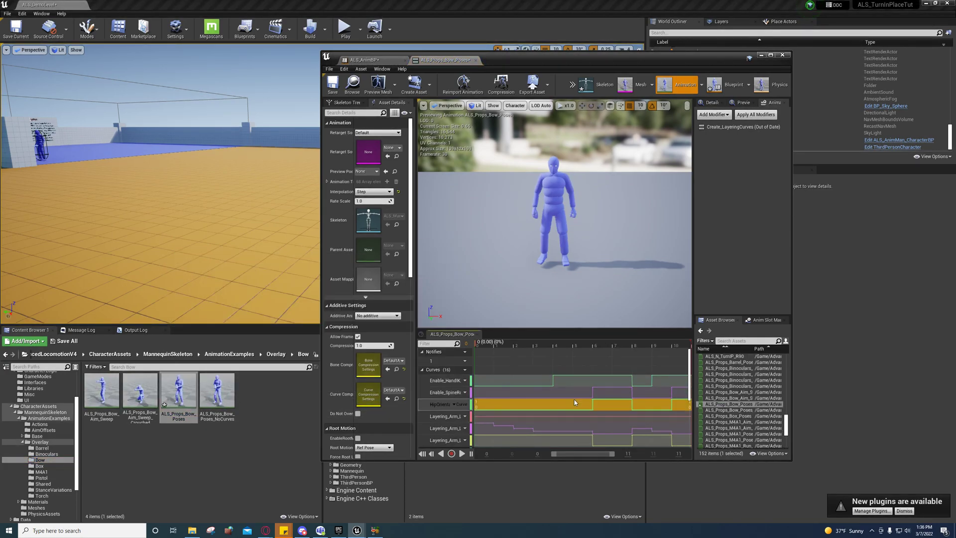
click(578, 348)
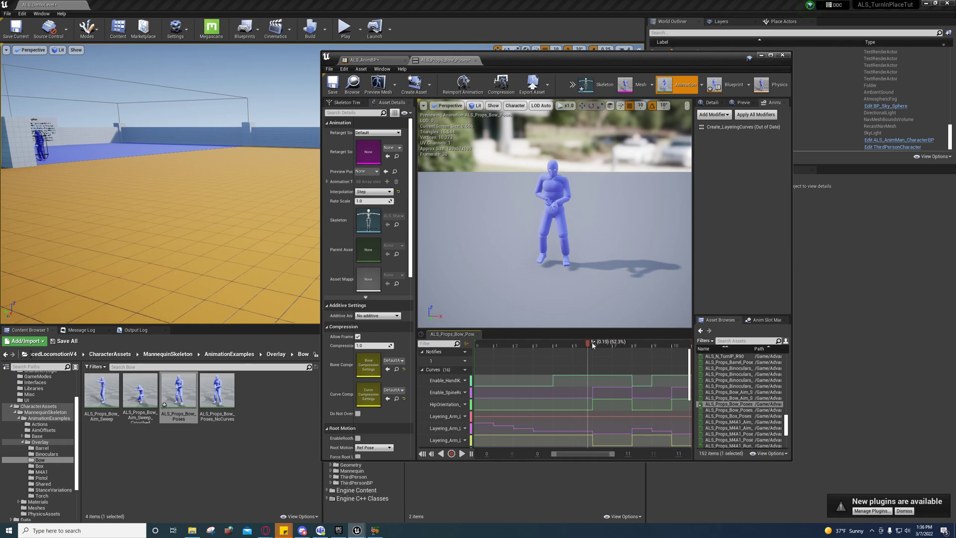
drag(592, 345, 612, 344)
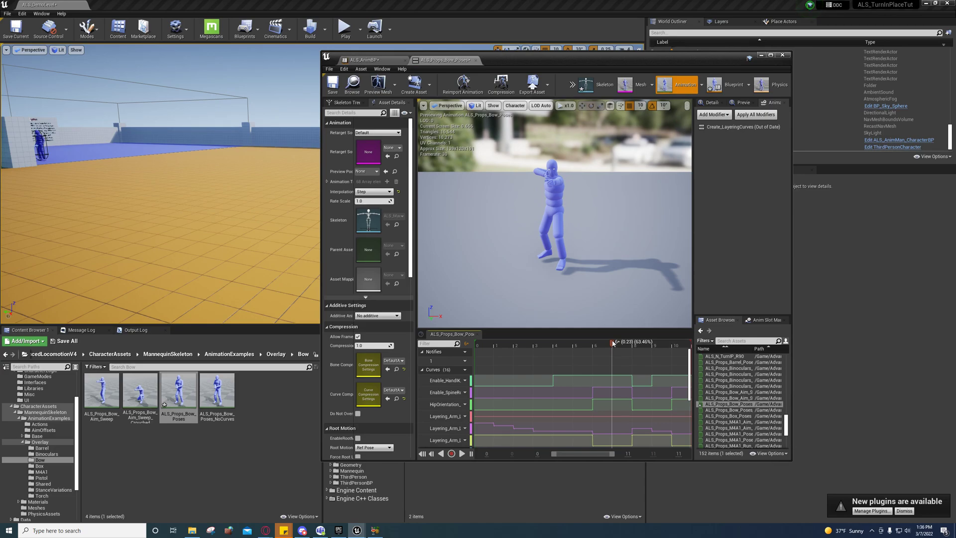
drag(602, 342, 589, 341)
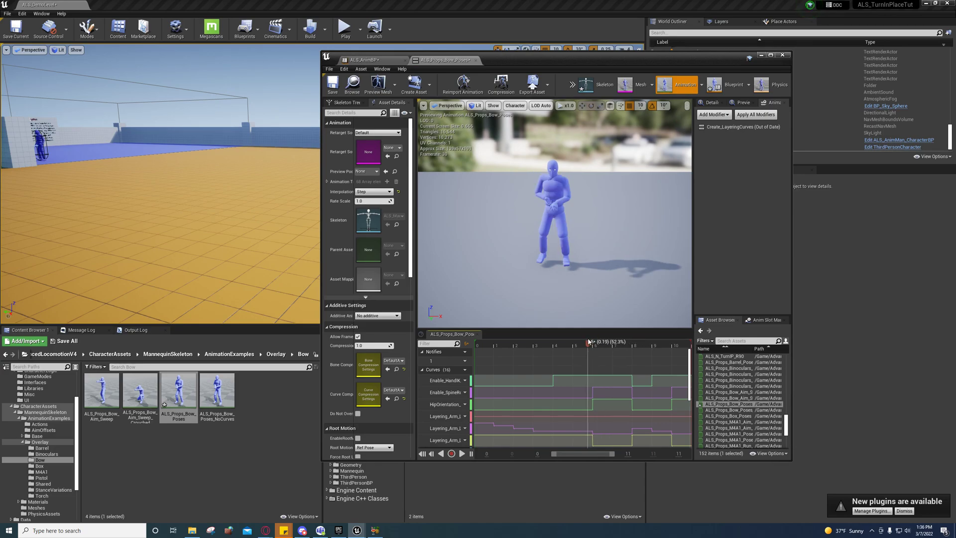
Browse StanceVariations, Shared and Box folders, open ALS_N_SecondaryMotion, then reopen the Bow poses.
click(52, 489)
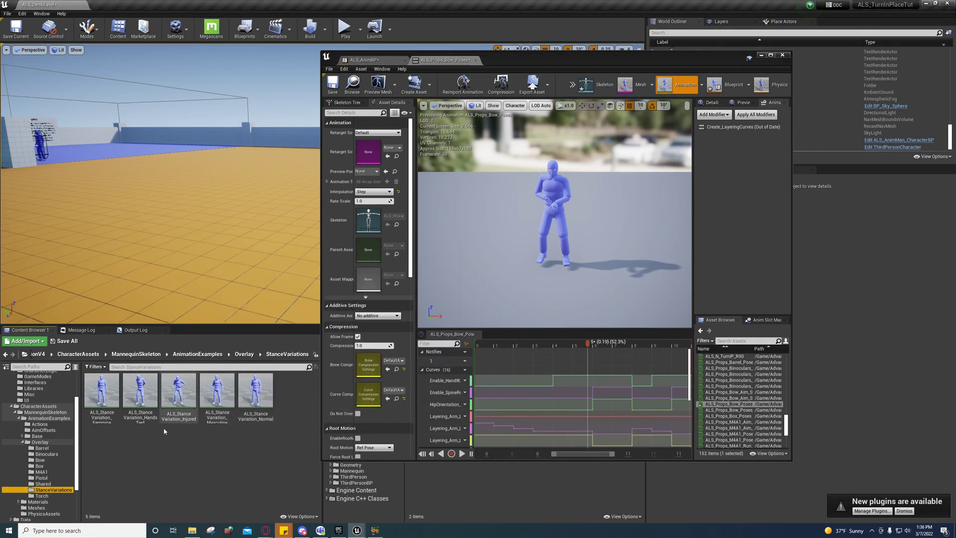
click(44, 484)
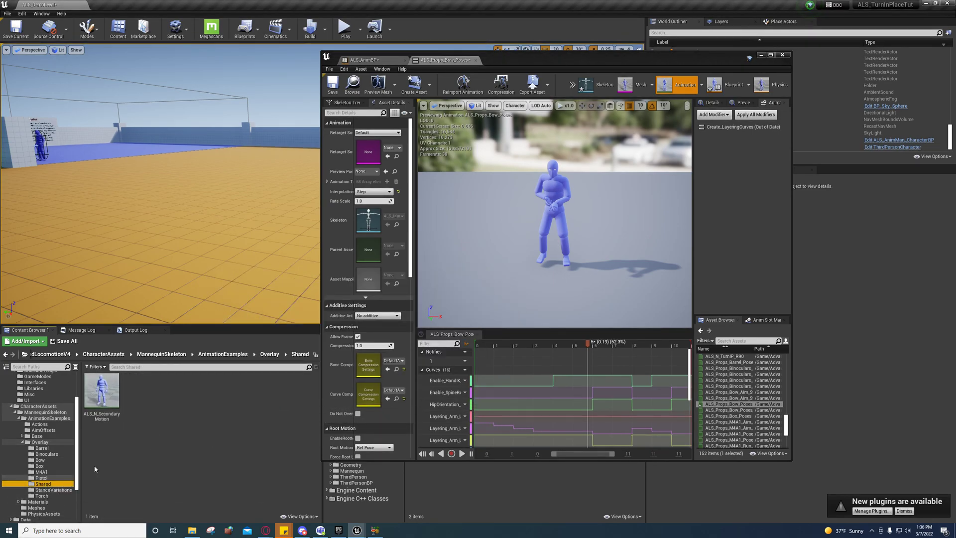
double_click(113, 390)
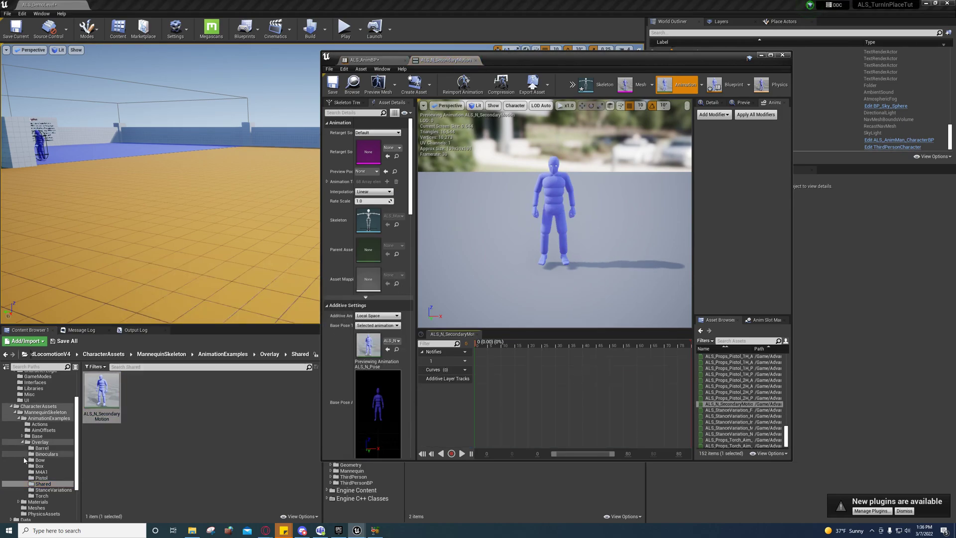
click(39, 459)
click(42, 465)
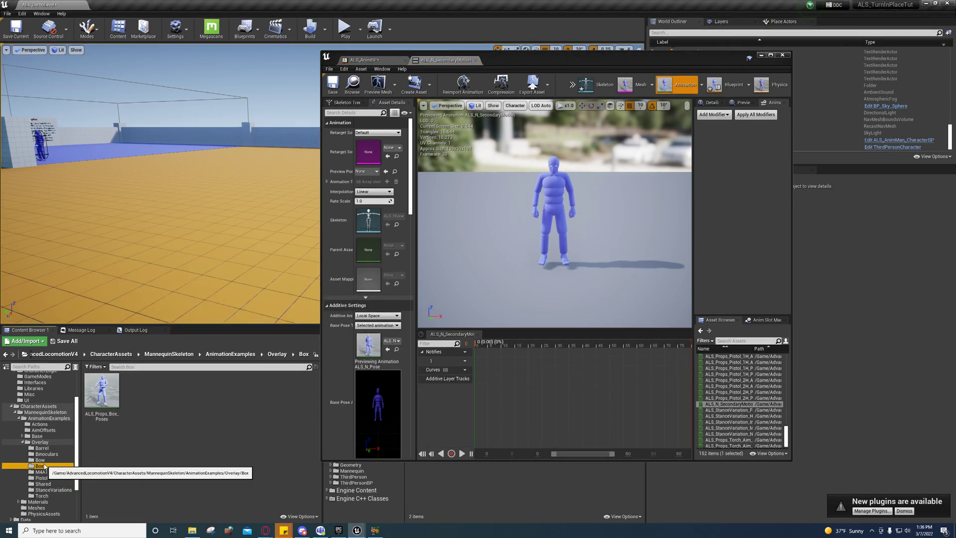
click(40, 459)
double_click(180, 392)
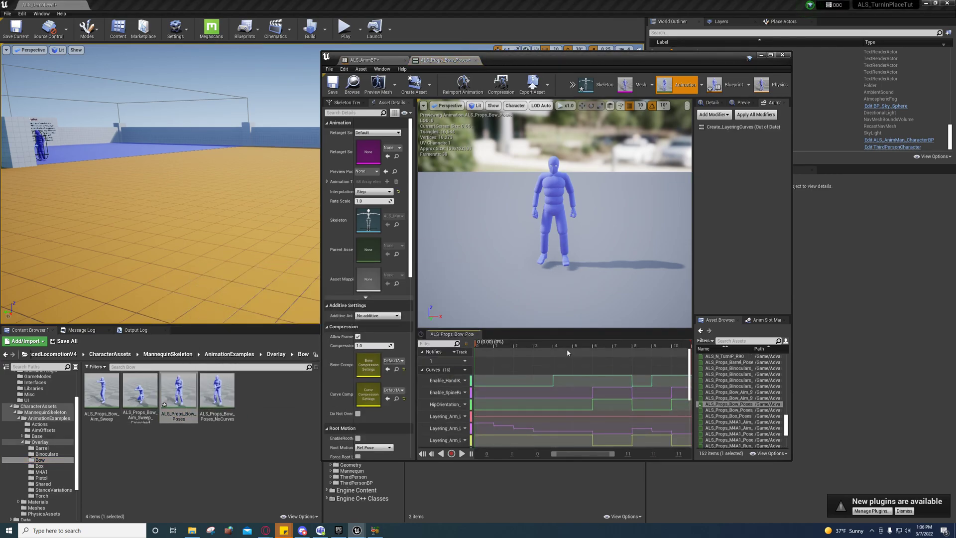
Open the Binoculars poses, browse the Barrel, Box, Bow, Pistol and Torch folders, then maximize the editor.
click(49, 453)
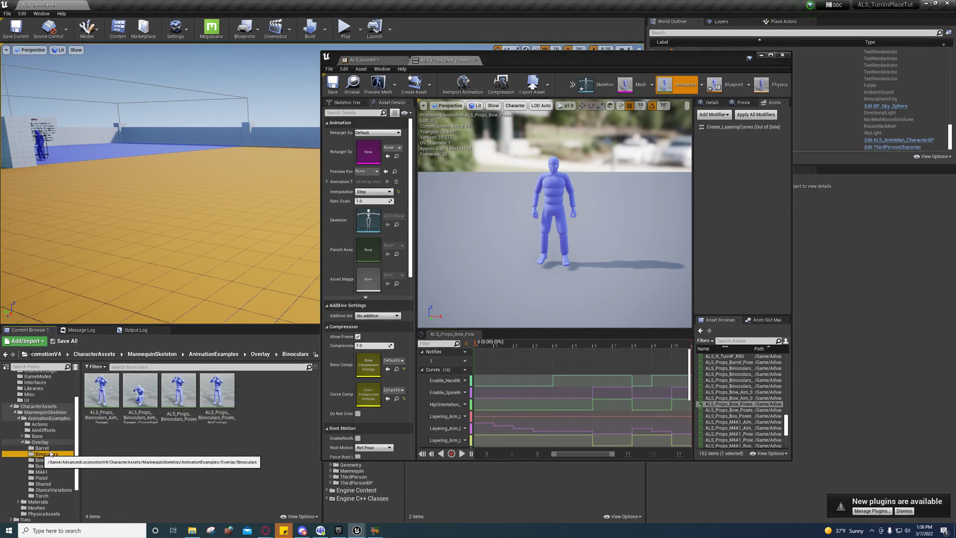
double_click(178, 391)
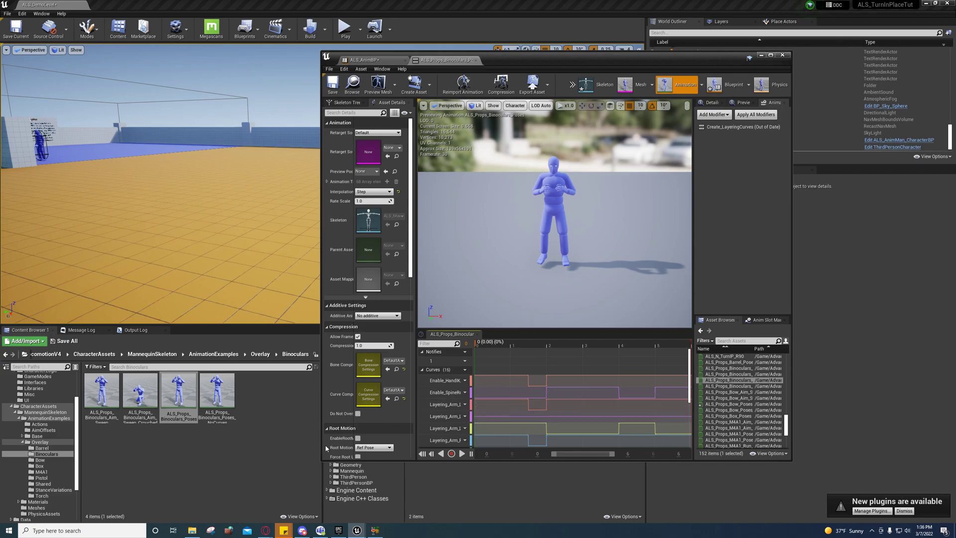
click(42, 448)
key(Down)
key(Down)
key(Down)
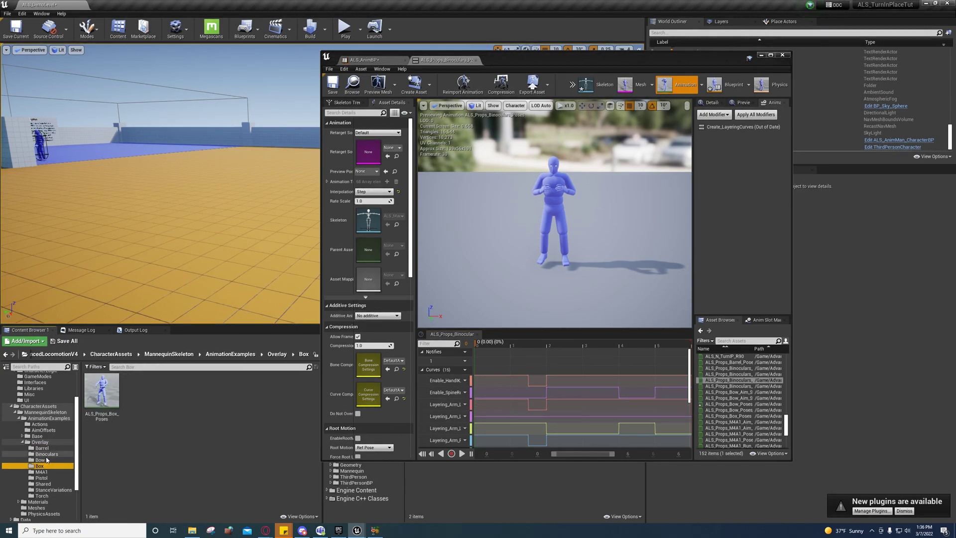
click(47, 460)
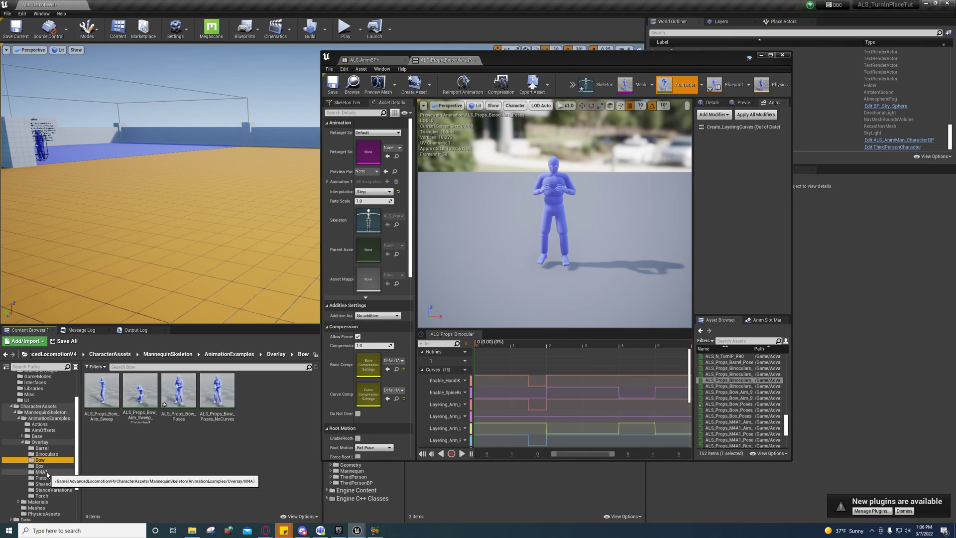
key(Down)
key(Down)
key(Down)
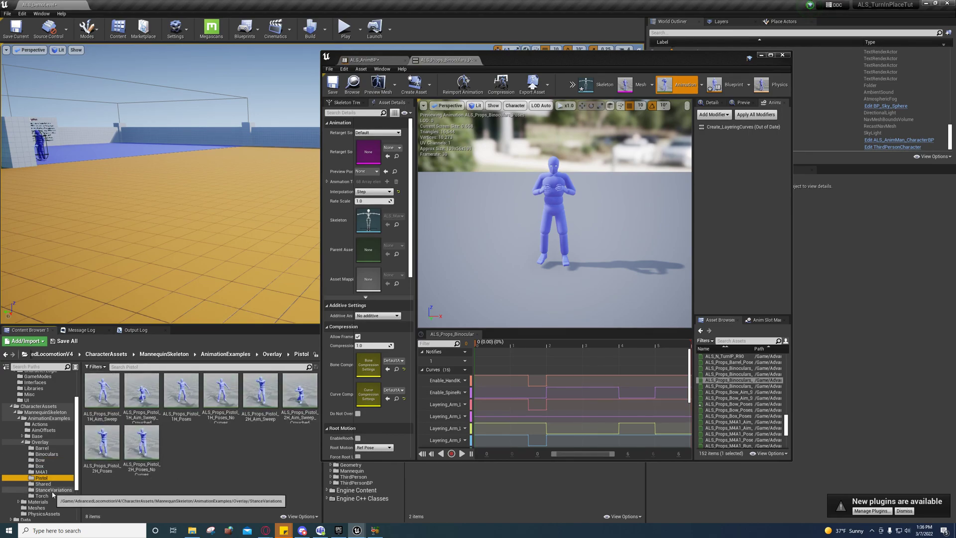
click(49, 496)
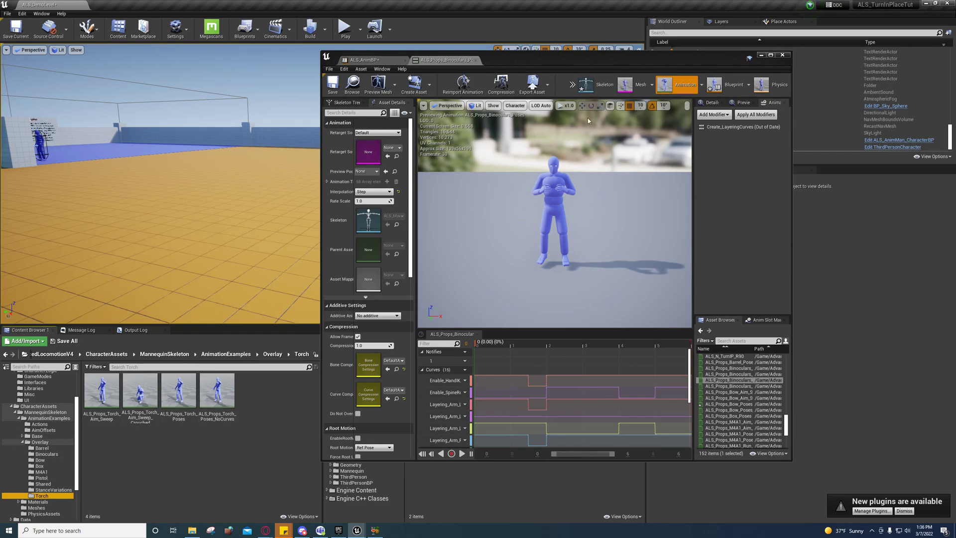
click(771, 55)
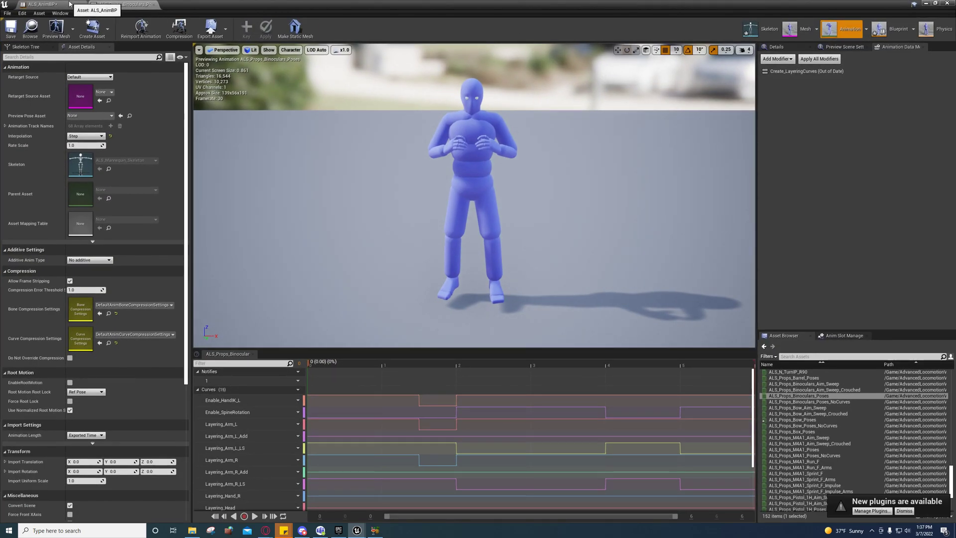
In ALS_AnimBP, open Directional States and inspect the Move LF to Move LB transition rules.
click(43, 4)
right_drag(244, 218, 248, 199)
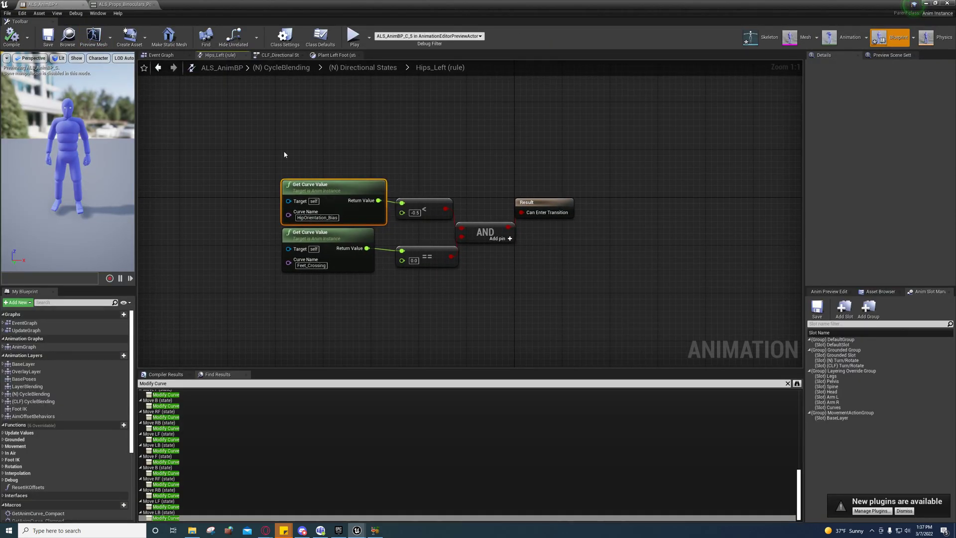
click(379, 69)
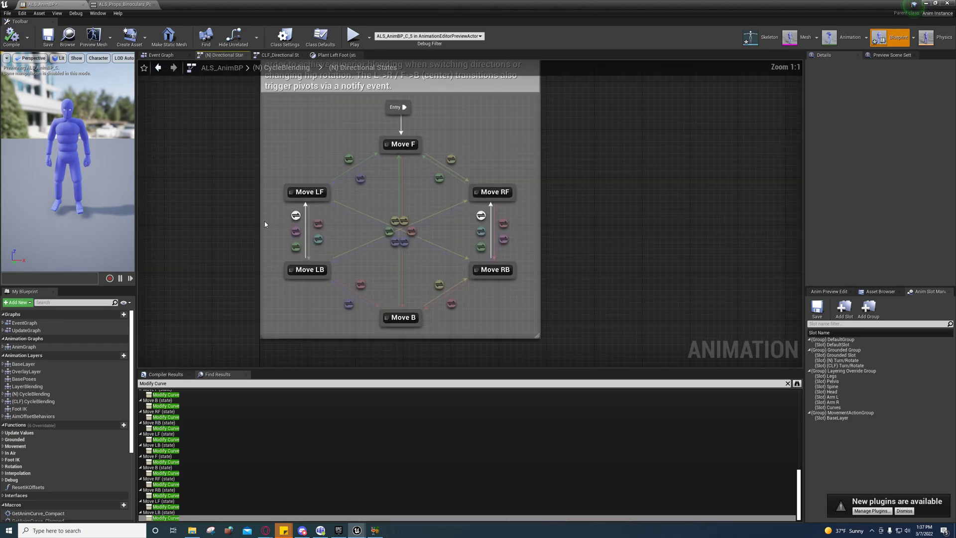
mouse_move(319, 224)
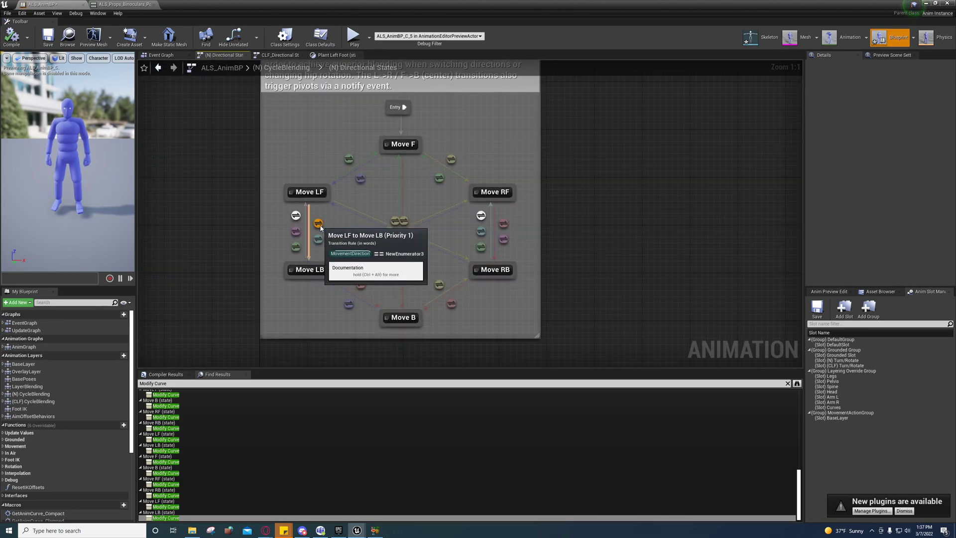
click(320, 225)
click(319, 241)
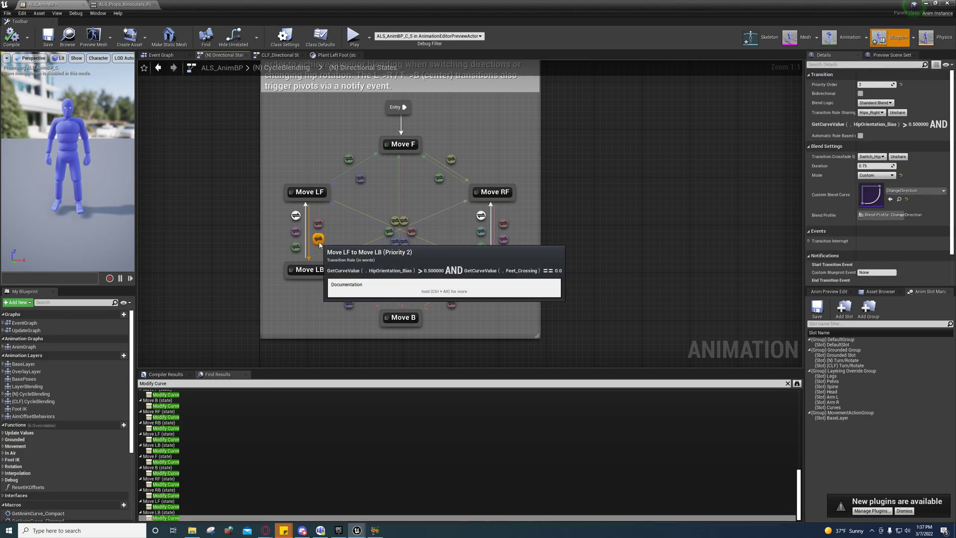
Inspect the Move RB state and its Move RB to Move RF transition rule.
mouse_move(316, 194)
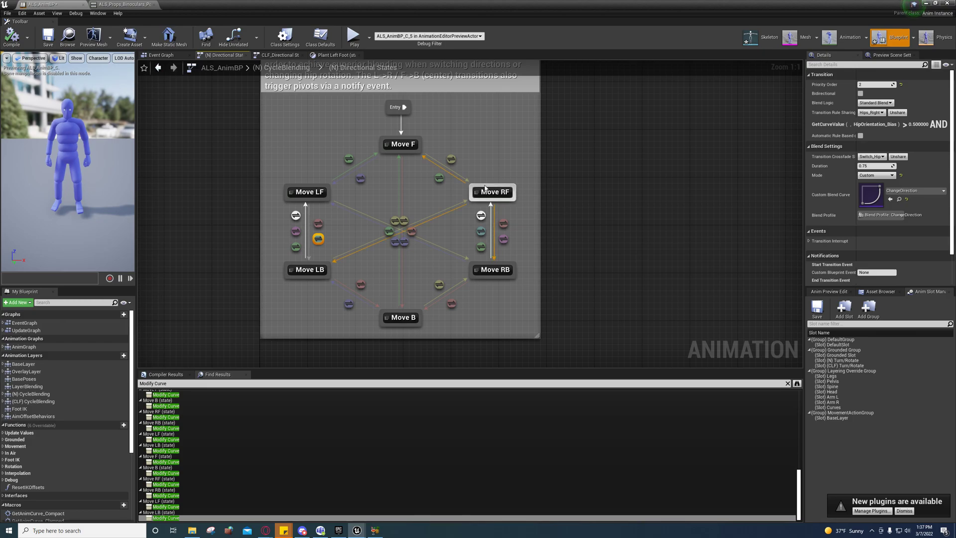
mouse_move(499, 267)
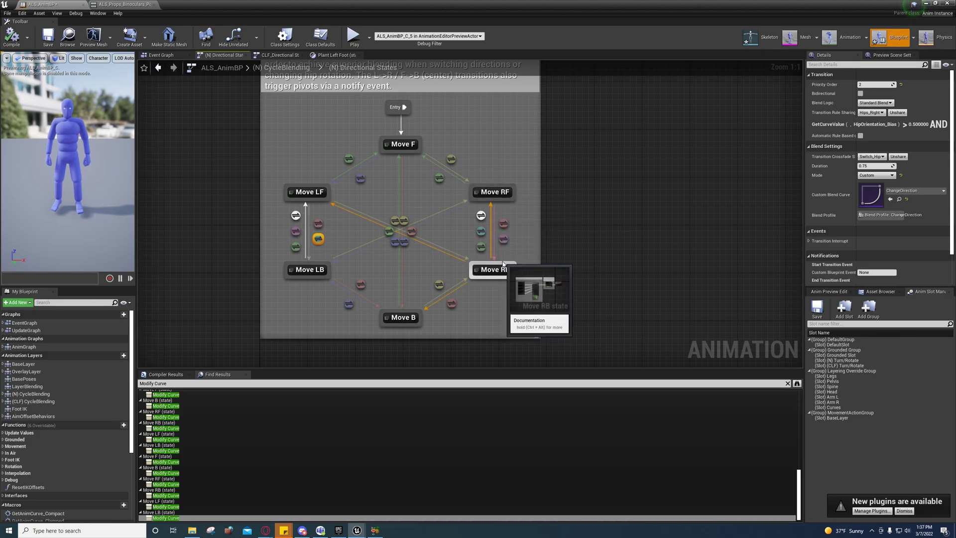
mouse_move(504, 239)
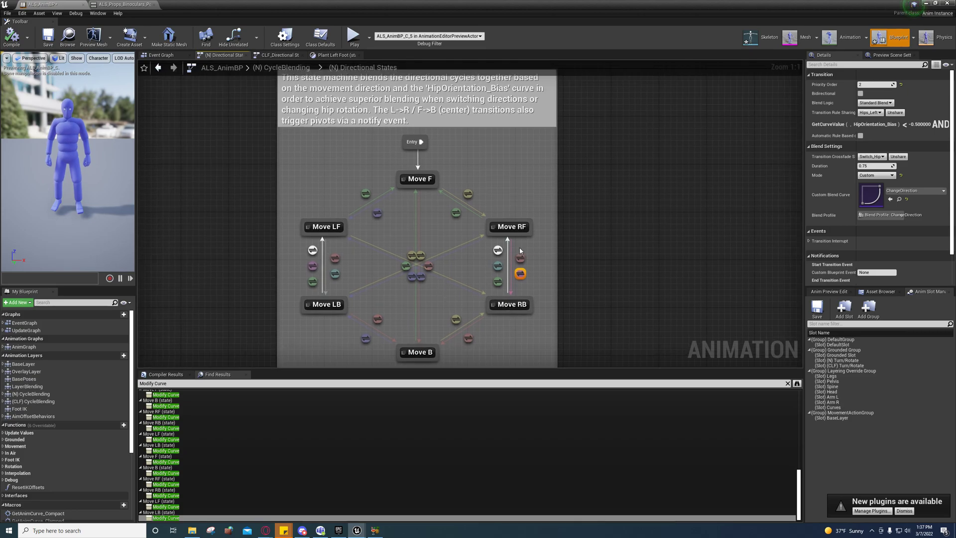
click(504, 302)
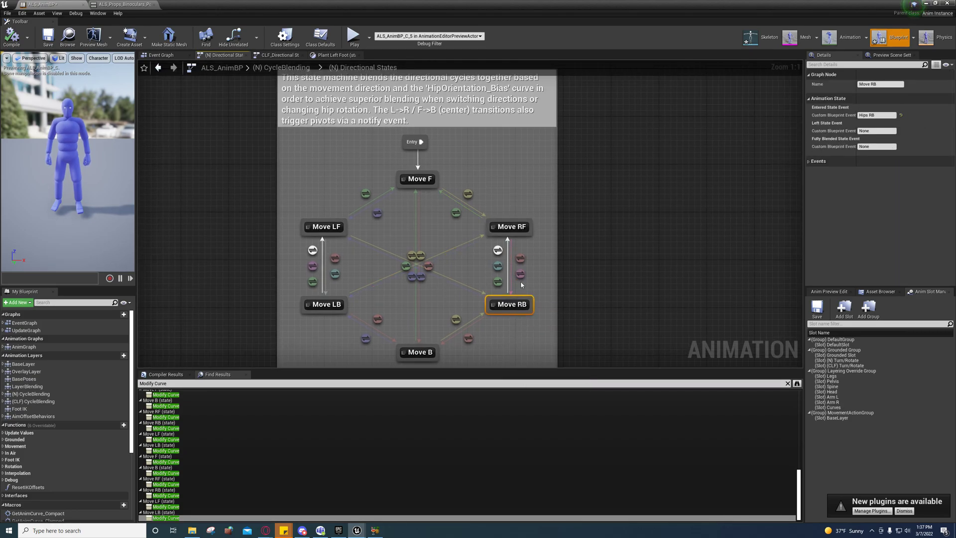
mouse_move(499, 269)
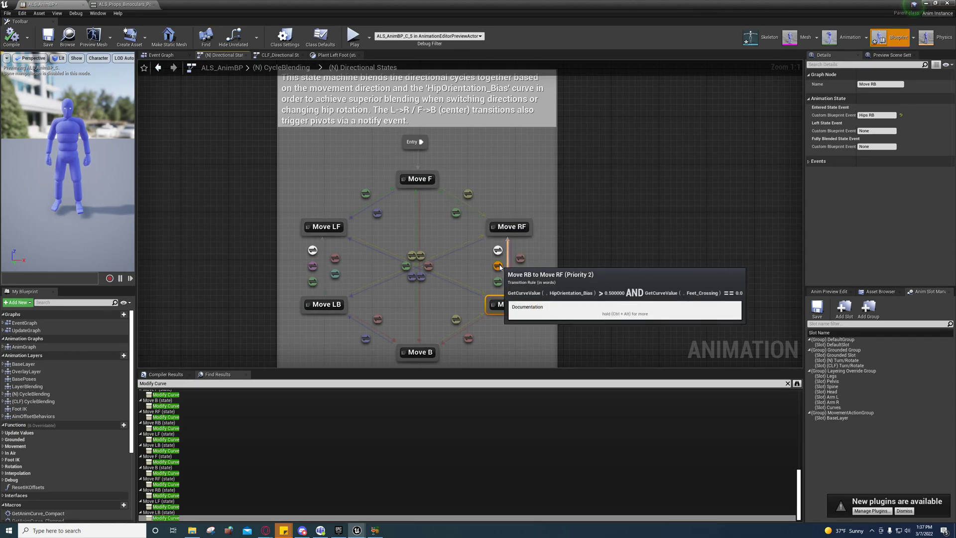
click(498, 266)
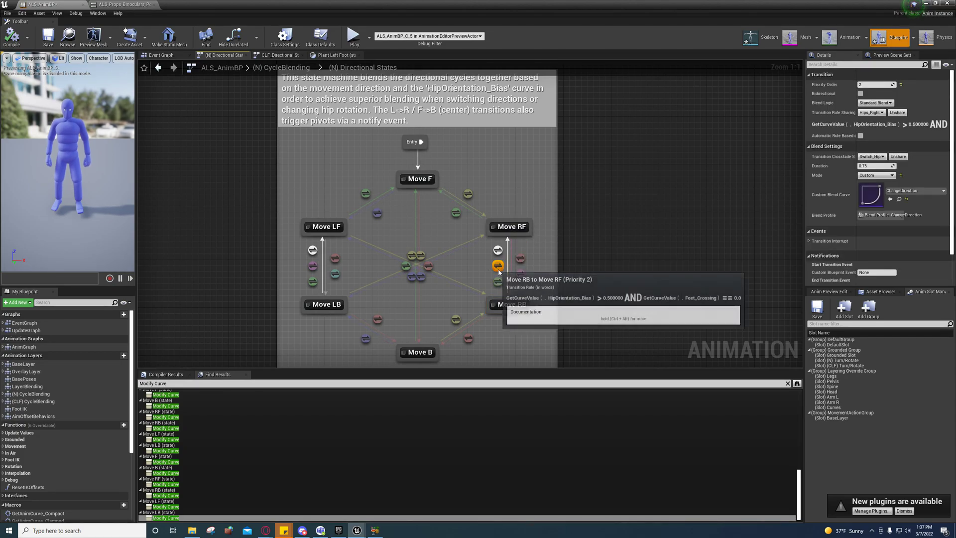
right_drag(540, 293, 458, 271)
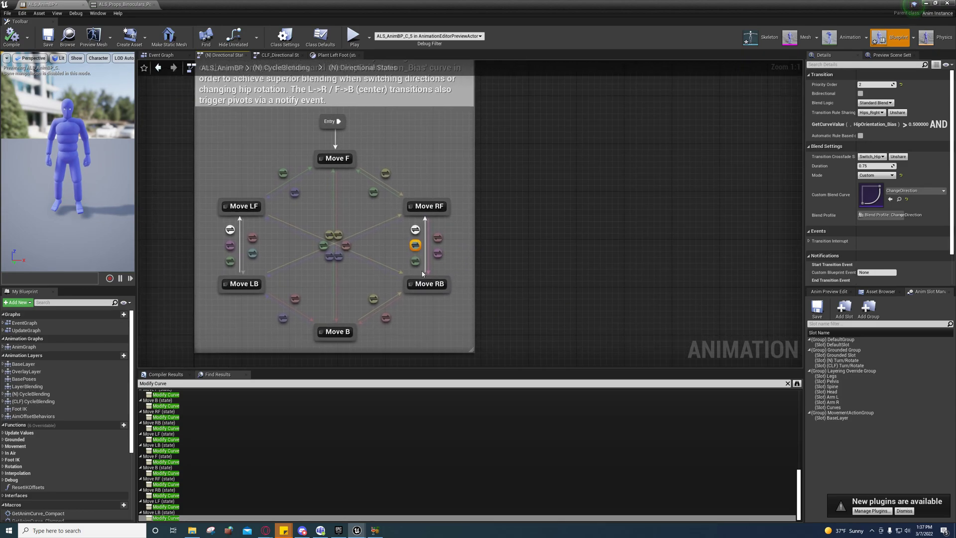
Read the entry events of Move RF, RB, B and LB: Hips RF, Hips RB, Hips B, Hips LB.
click(431, 214)
right_drag(432, 217, 505, 213)
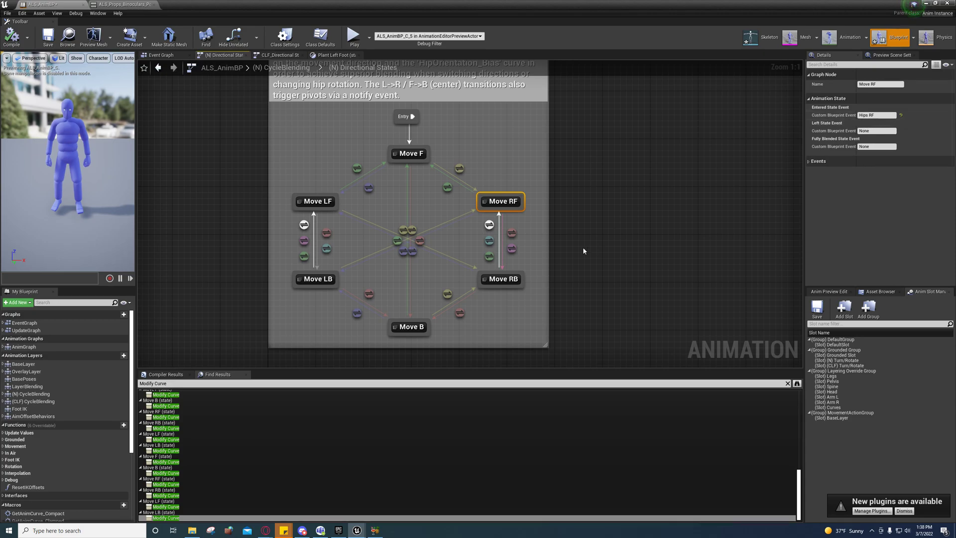
click(494, 282)
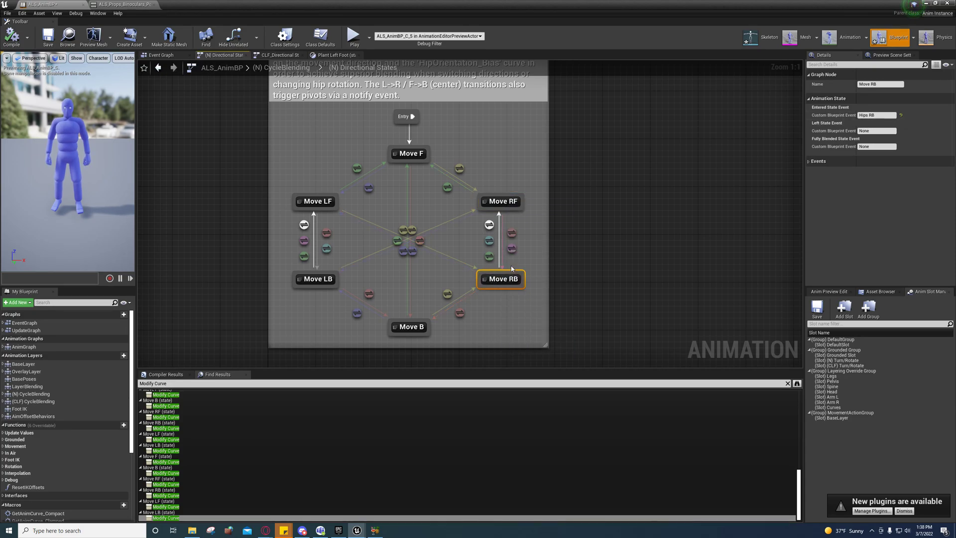
right_drag(490, 312, 535, 249)
click(453, 263)
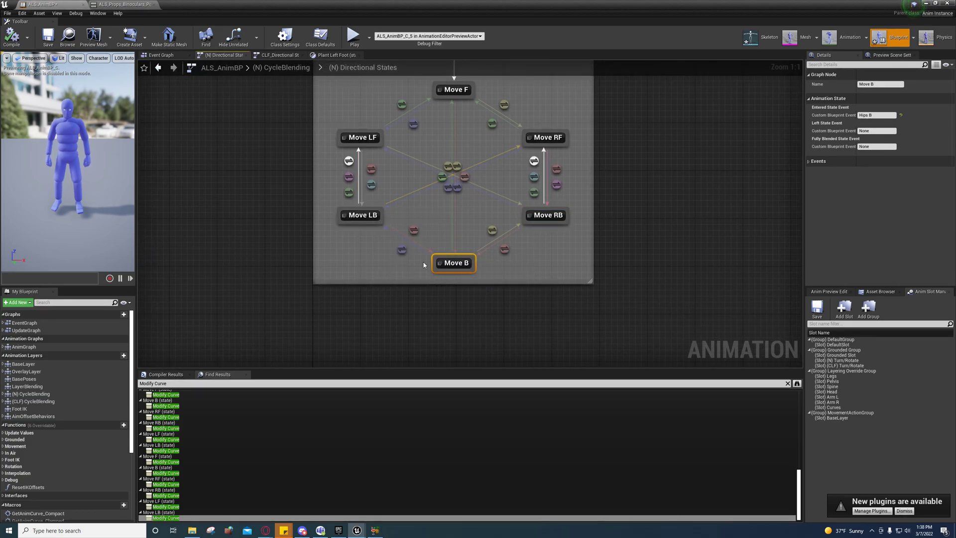
right_drag(362, 222, 416, 297)
click(402, 260)
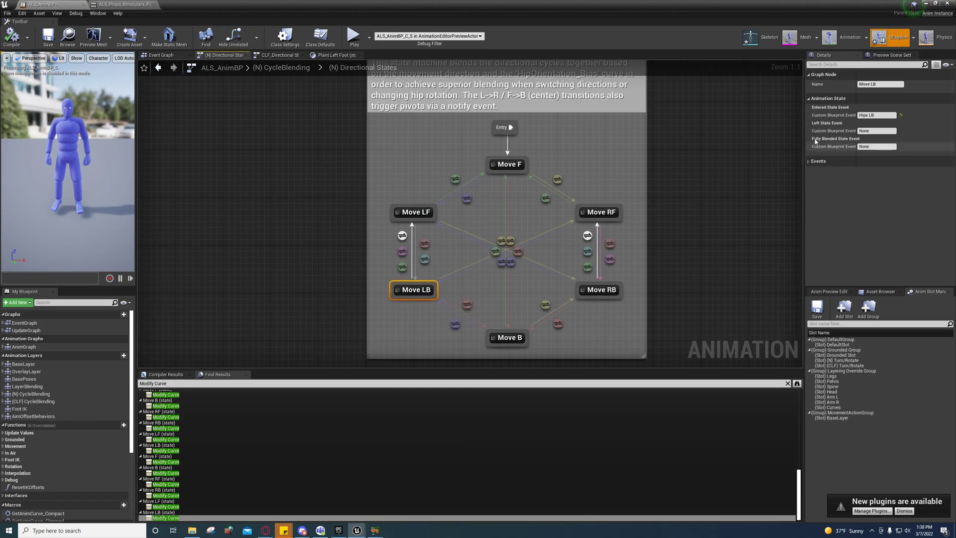
click(164, 56)
Delete the Print String node from the Set Tracked Hips Direction group.
right_drag(550, 260, 484, 213)
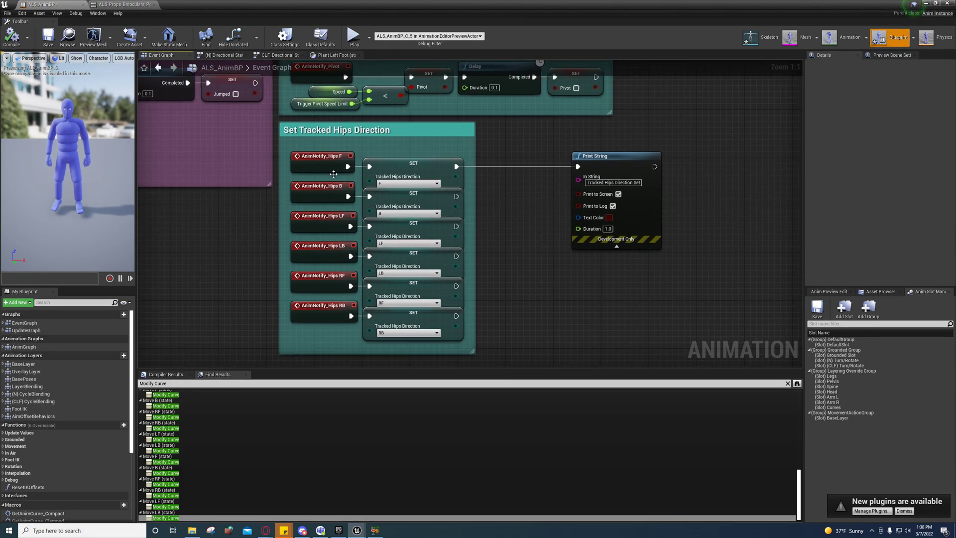
click(628, 155)
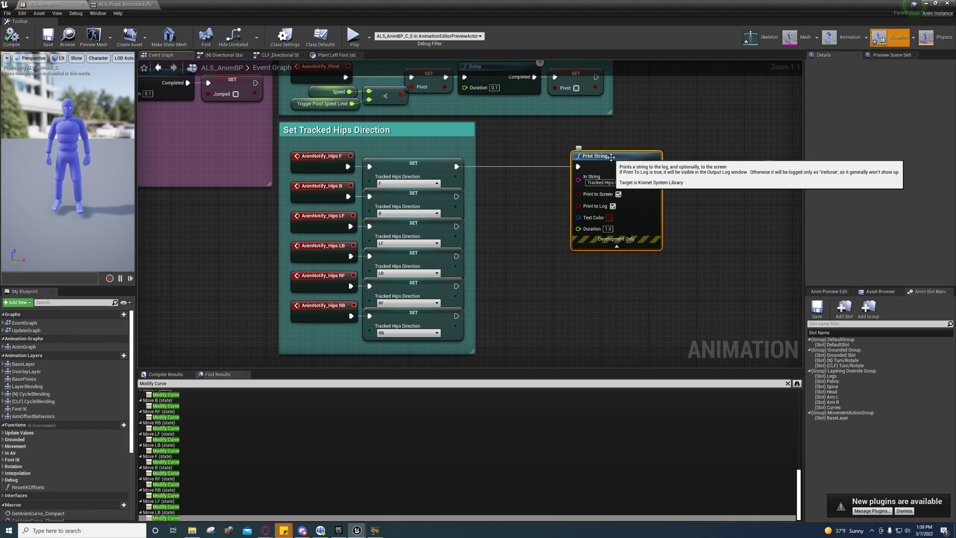
key(Delete)
right_drag(519, 208, 564, 234)
Find references to TrackedHipsDirection and jump to its use in Plant Left Foot.
right_click(472, 194)
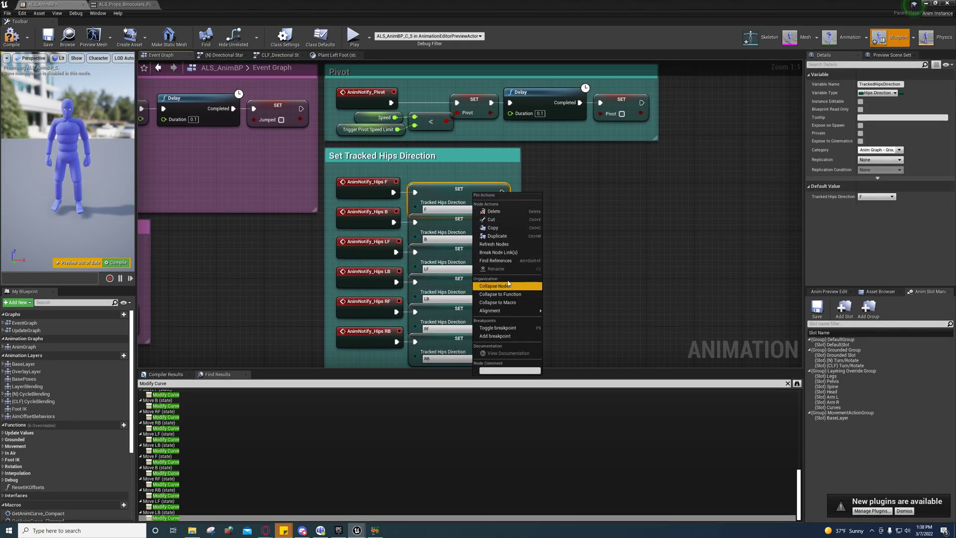
click(501, 262)
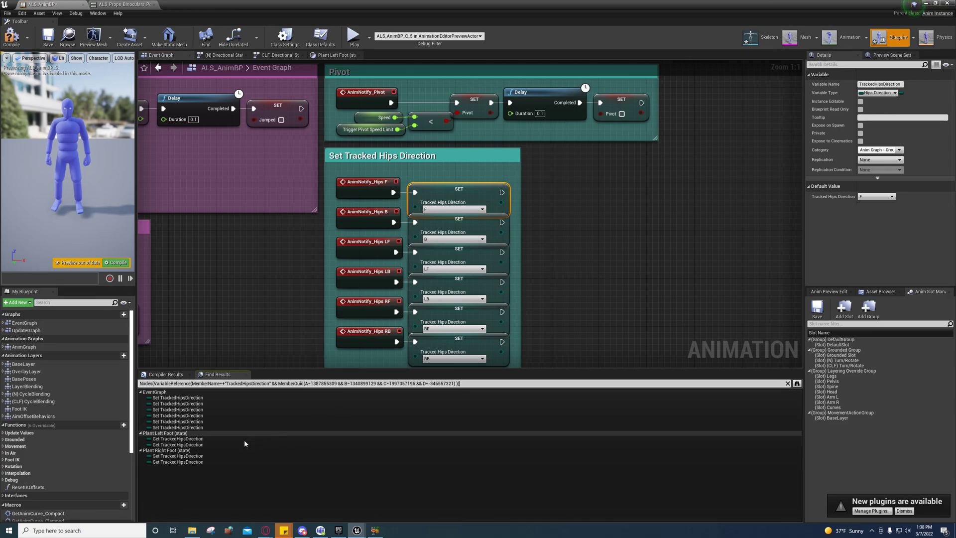
double_click(187, 440)
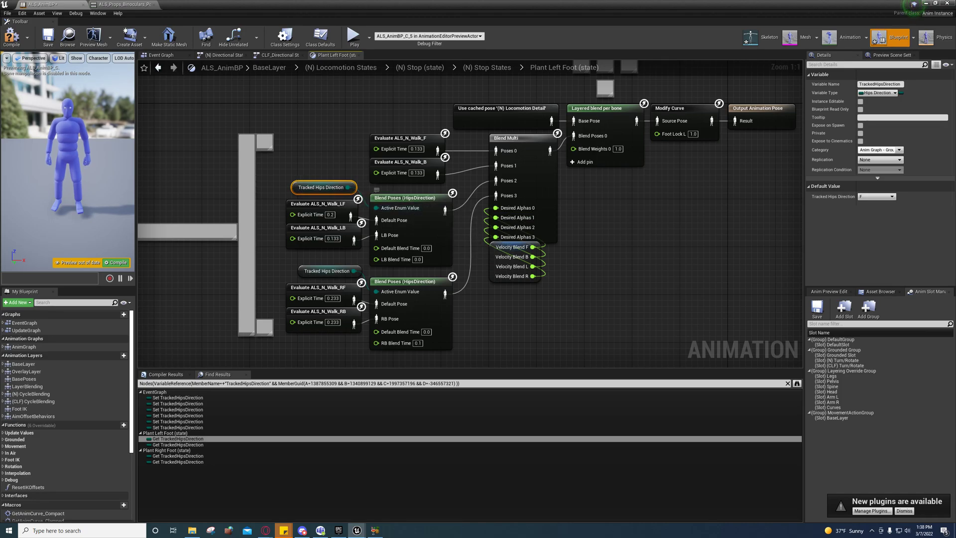
right_drag(390, 227, 403, 194)
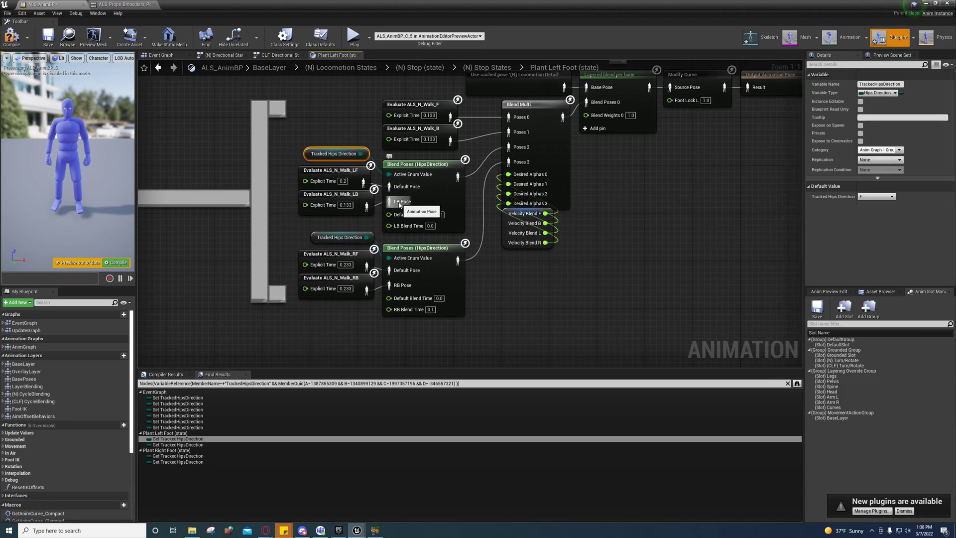
click(340, 195)
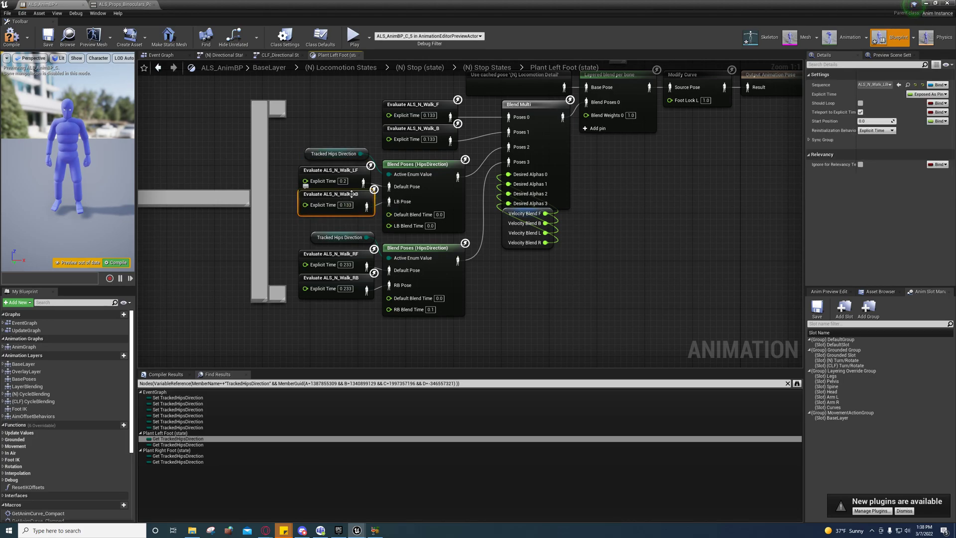
click(359, 255)
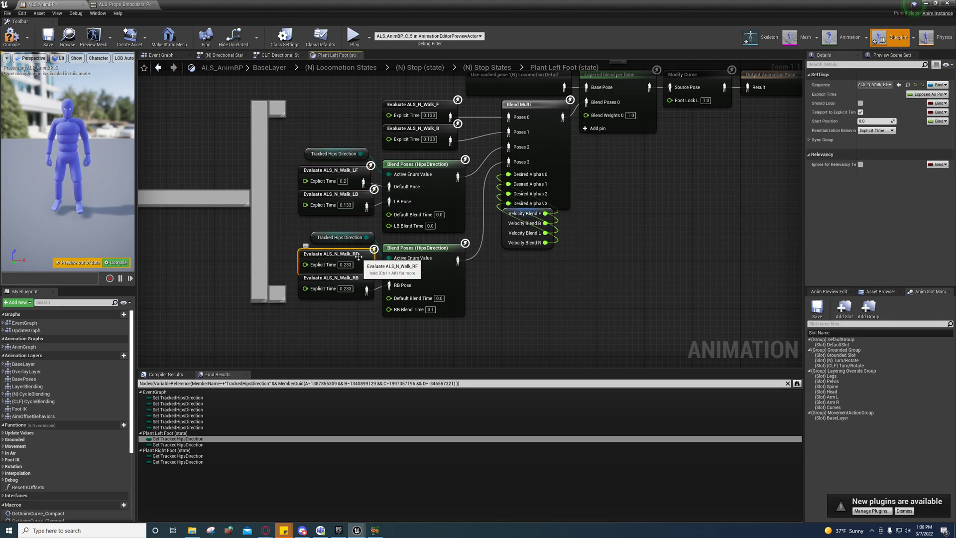
click(358, 279)
right_drag(435, 275, 414, 368)
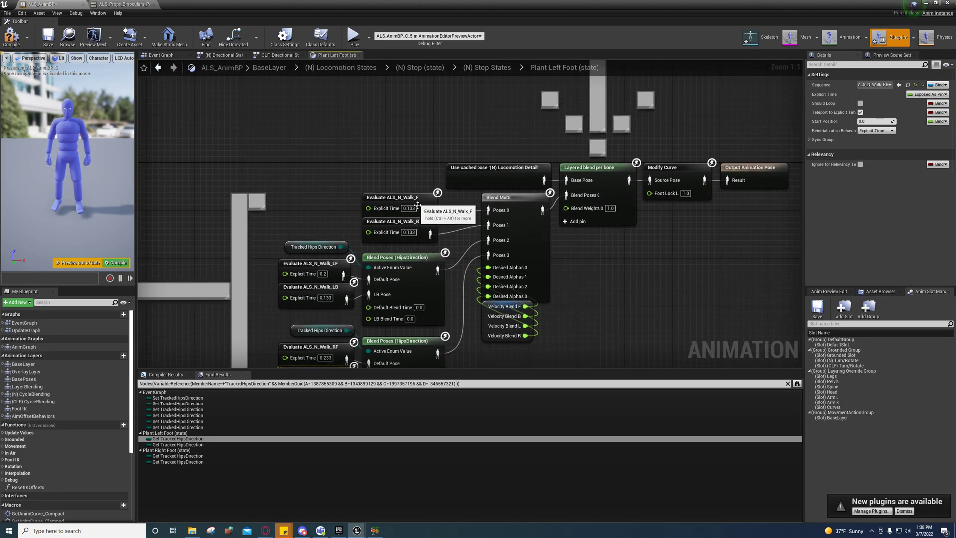
right_drag(459, 230, 402, 215)
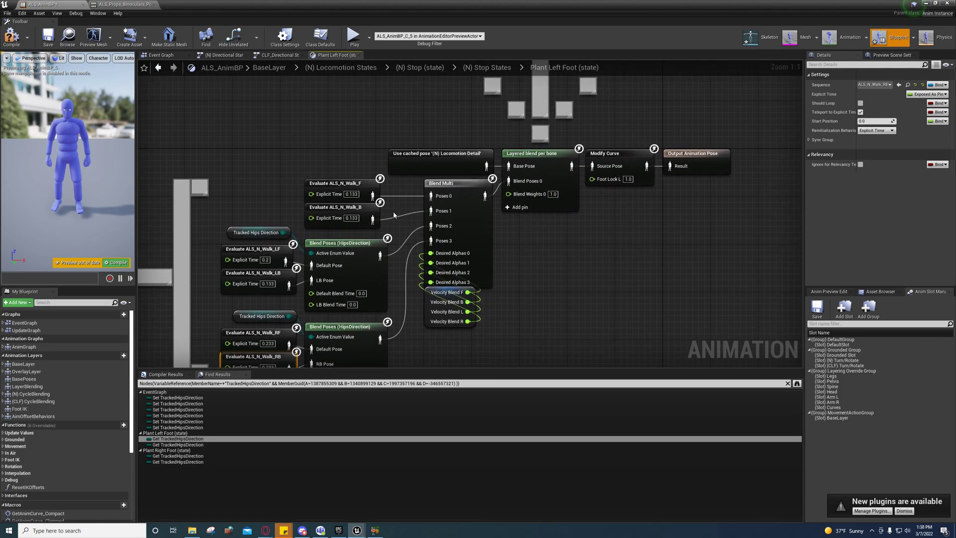
right_drag(336, 220, 233, 222)
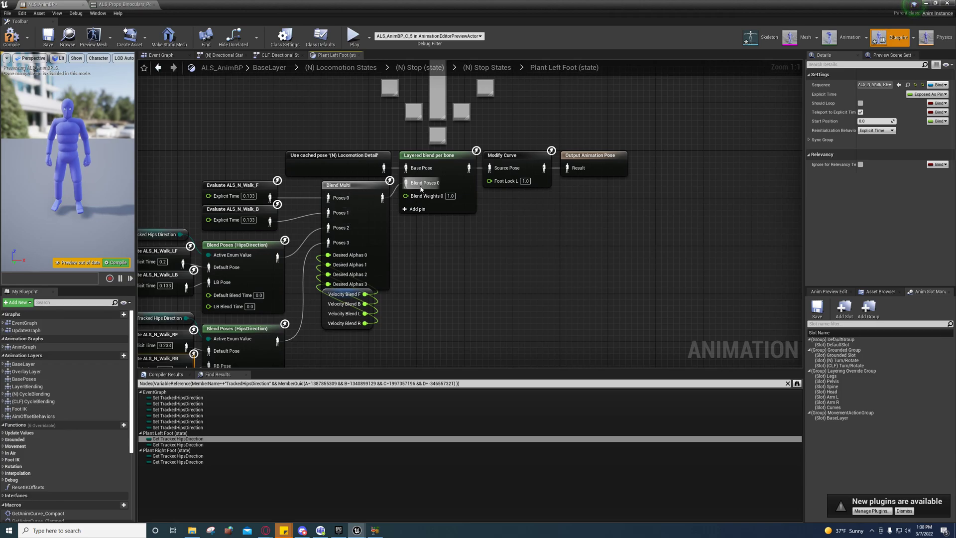
right_drag(596, 169, 748, 124)
right_drag(530, 287, 561, 268)
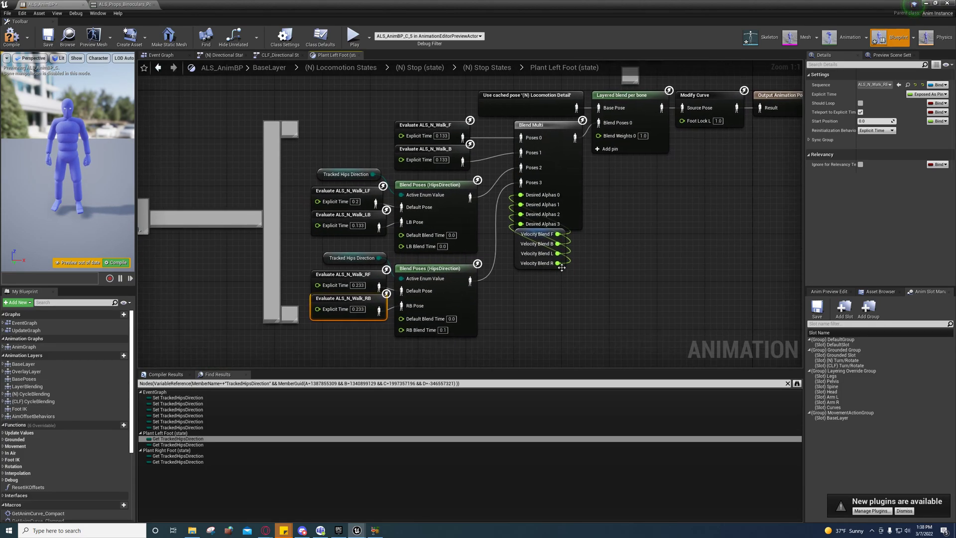
right_drag(569, 300, 403, 283)
drag(402, 283, 291, 133)
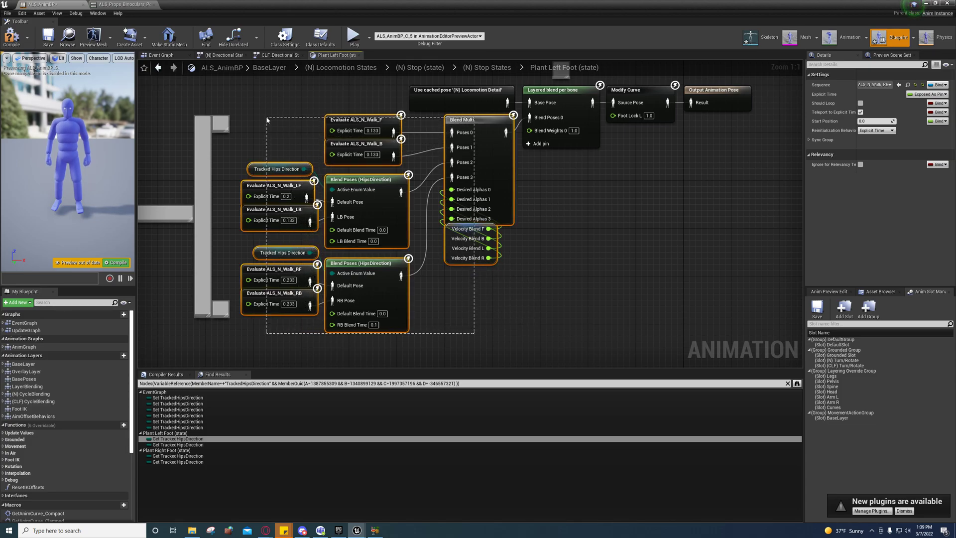
drag(267, 120, 267, 120)
click(468, 317)
right_drag(439, 292, 519, 327)
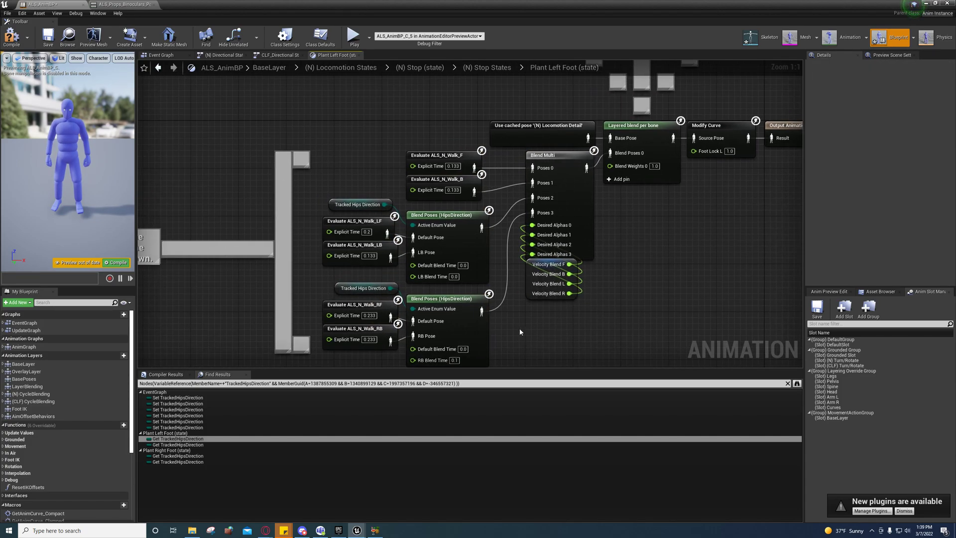
right_drag(585, 369, 580, 331)
drag(584, 327, 567, 277)
right_drag(448, 303, 370, 282)
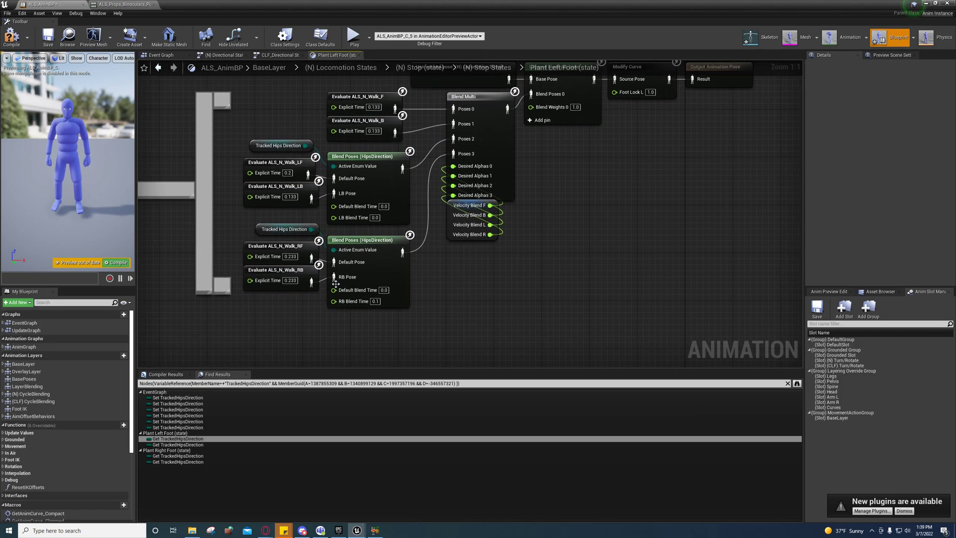
Open ALS_N_Walk_RF, scrub its stride from frame 2 to 7, then return to ALS_AnimBP.
double_click(262, 249)
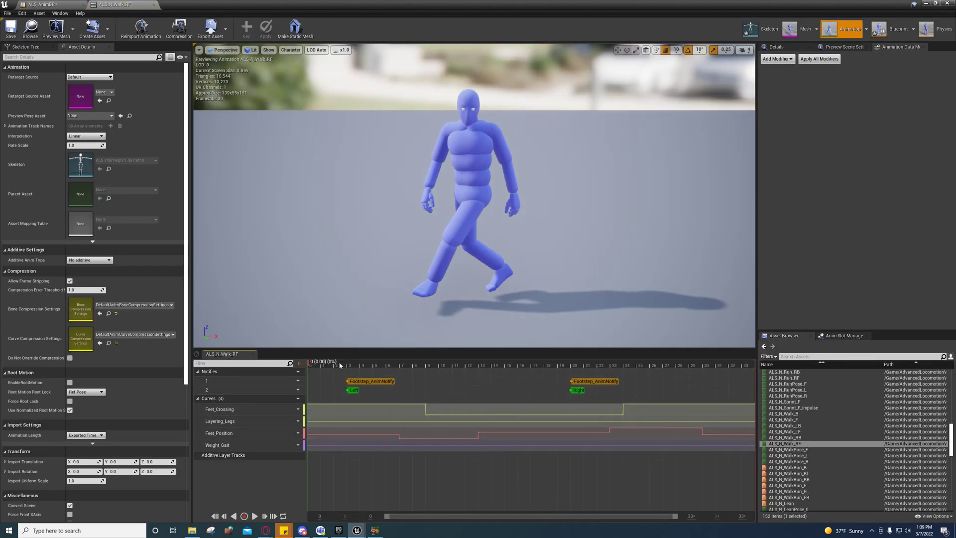
click(42, 4)
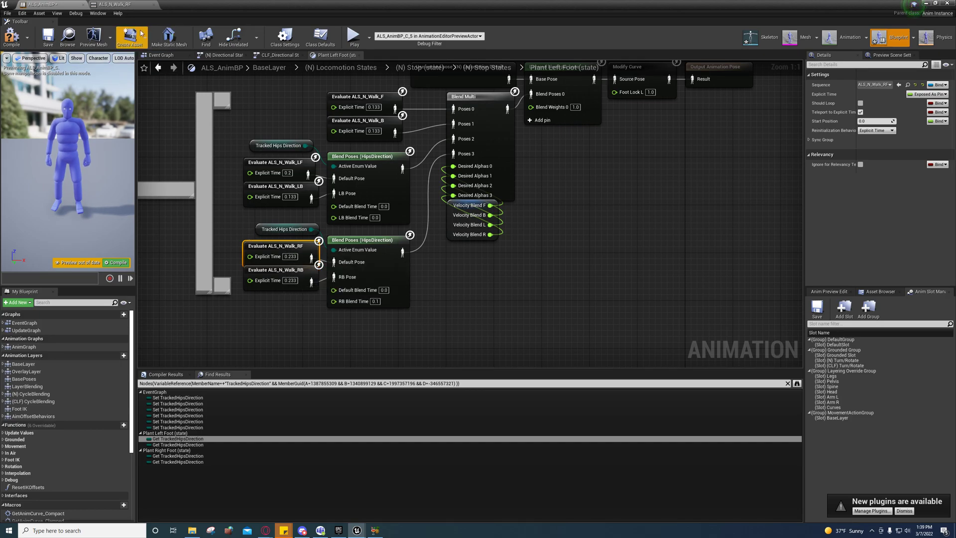
click(114, 4)
click(345, 365)
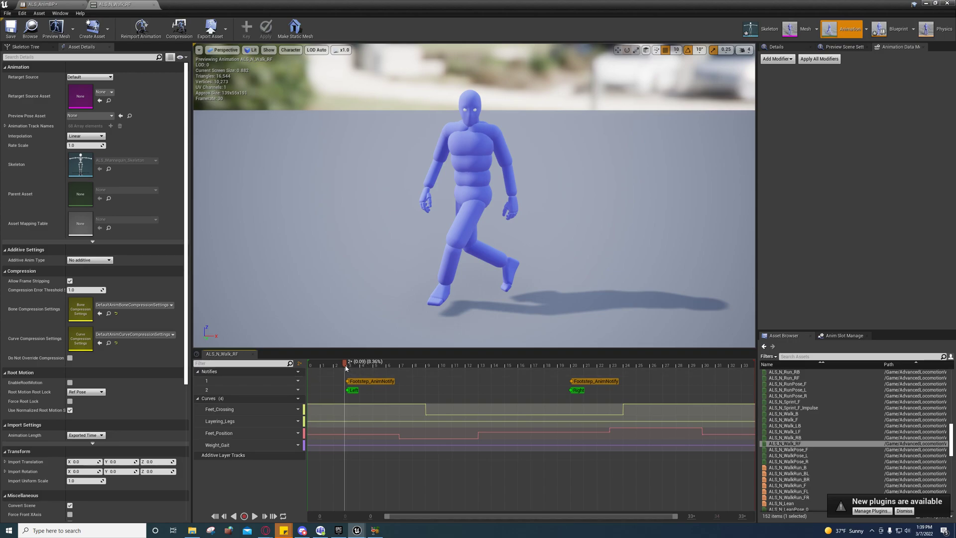
drag(347, 366, 402, 367)
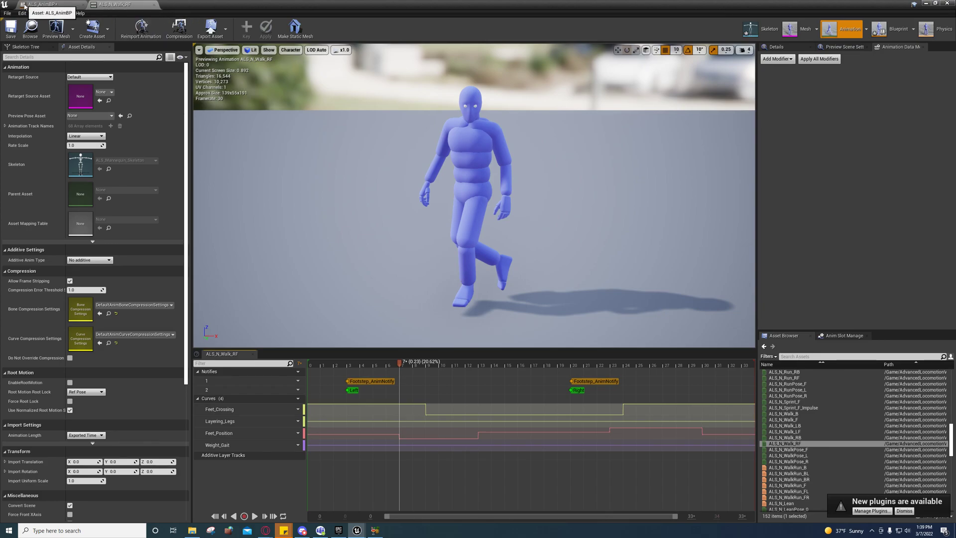
click(43, 5)
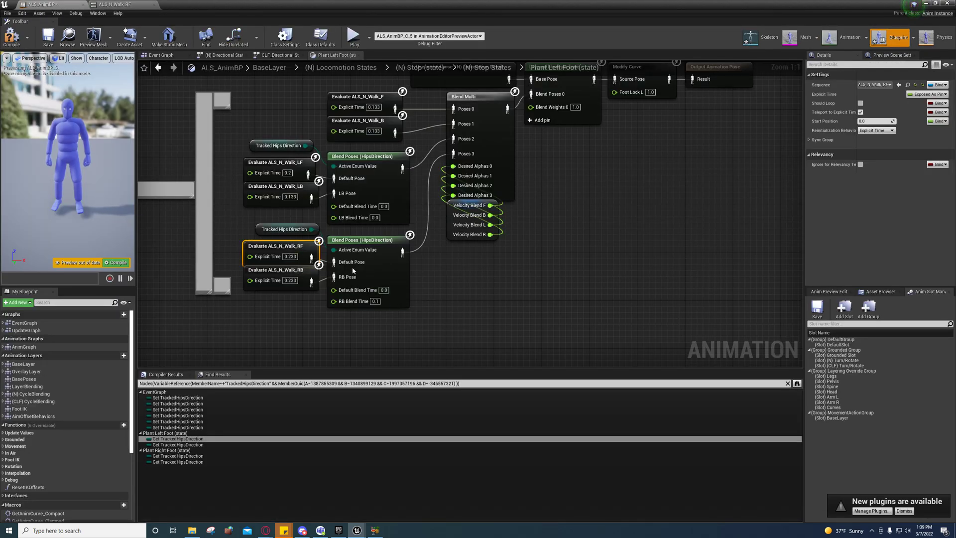
click(267, 230)
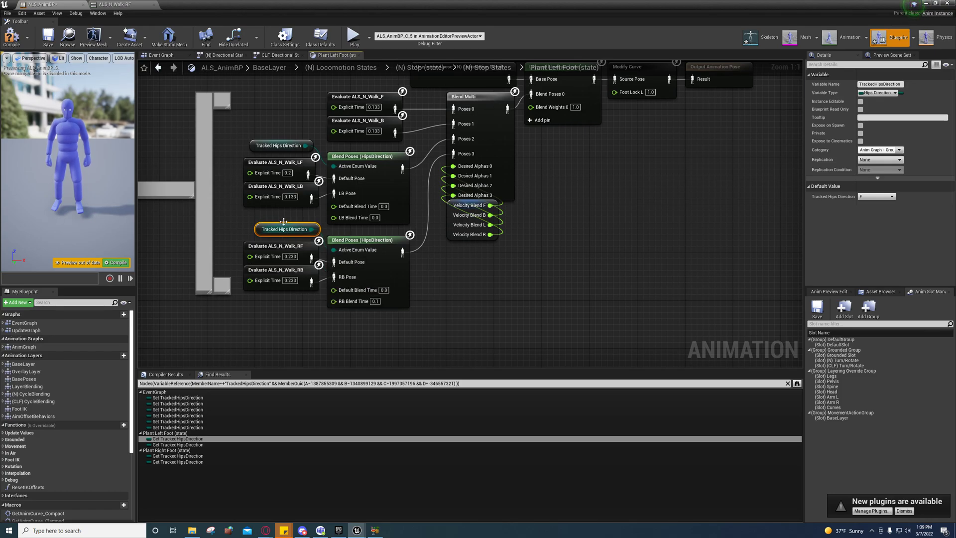
right_drag(276, 210, 300, 222)
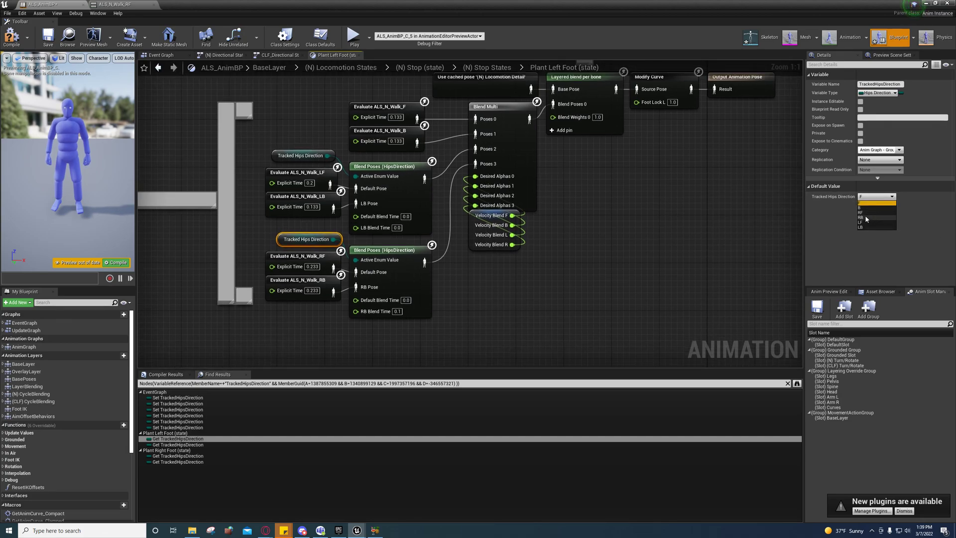
right_drag(452, 294, 487, 287)
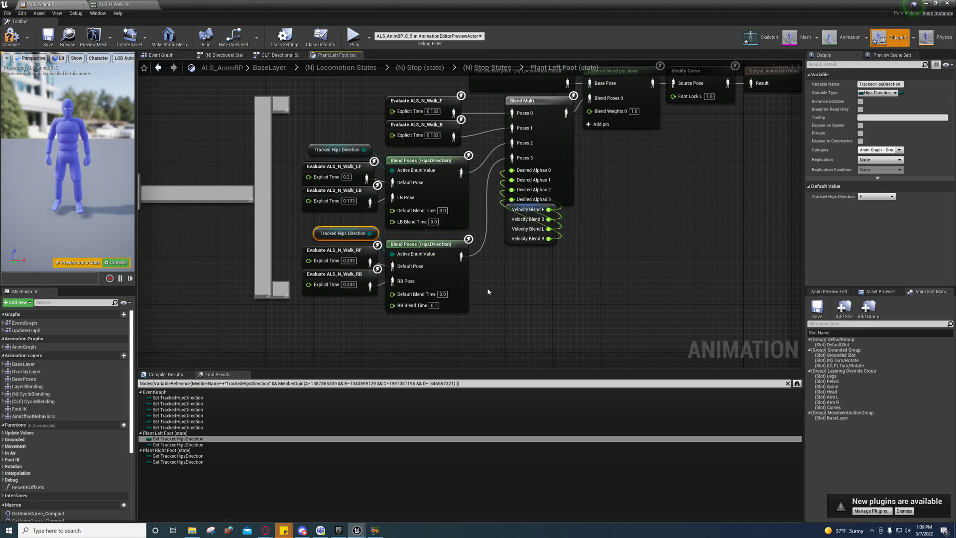
click(357, 252)
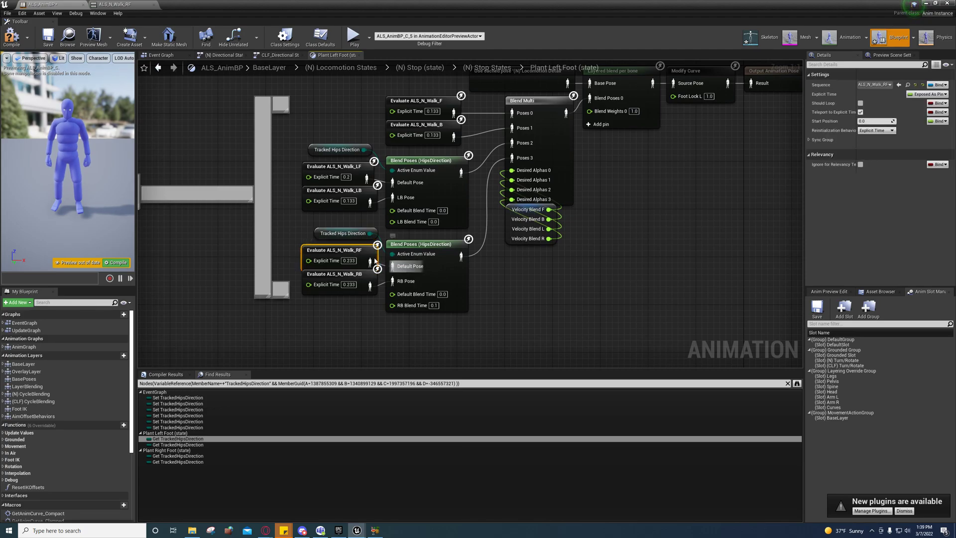
right_drag(519, 158, 497, 204)
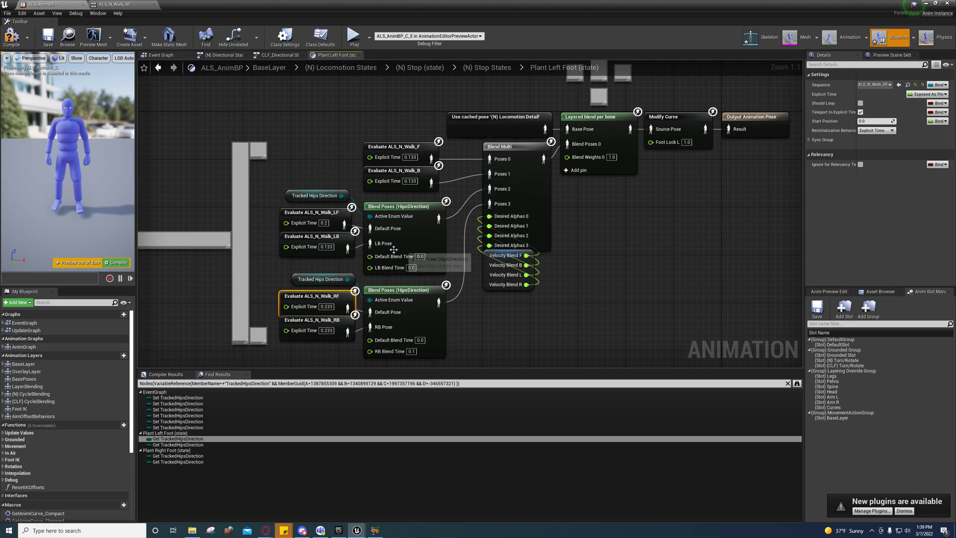
right_drag(358, 255, 371, 266)
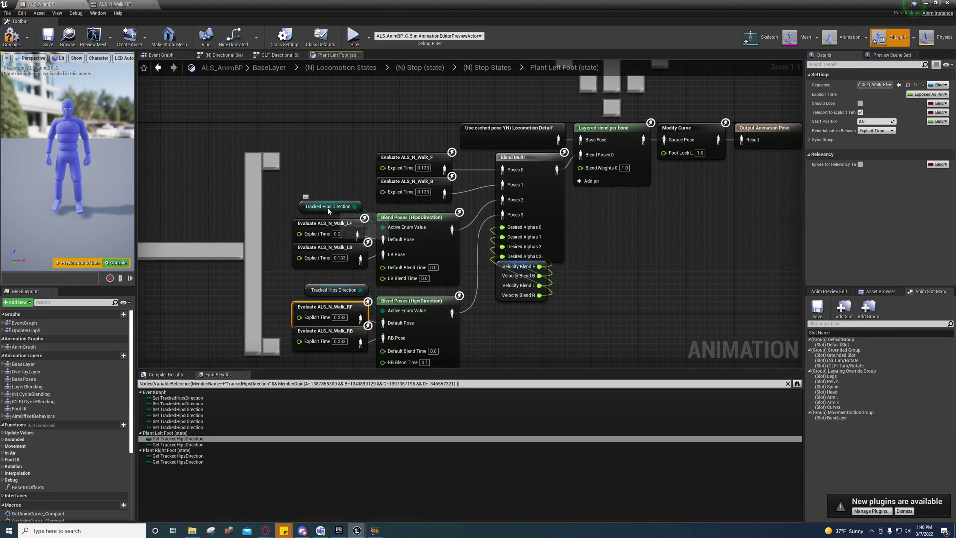
click(353, 251)
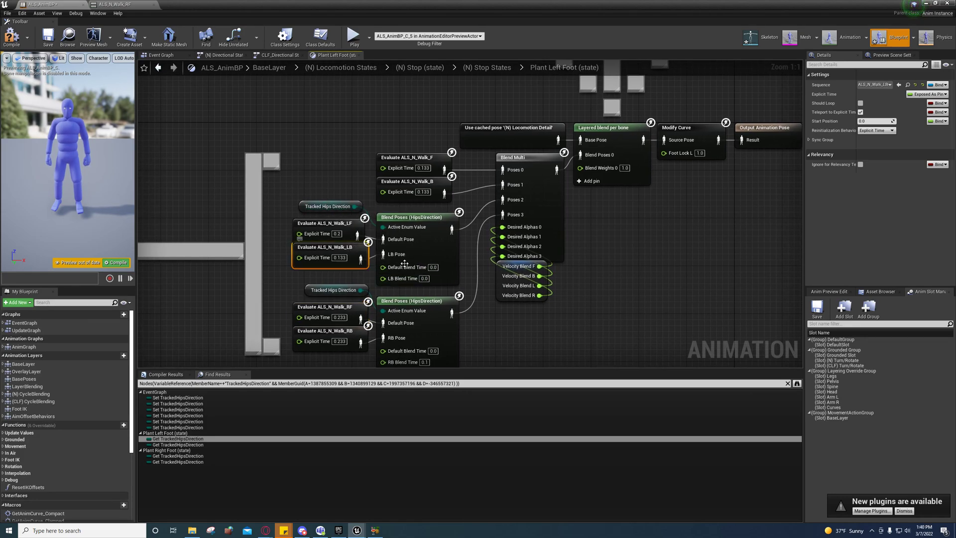
click(340, 223)
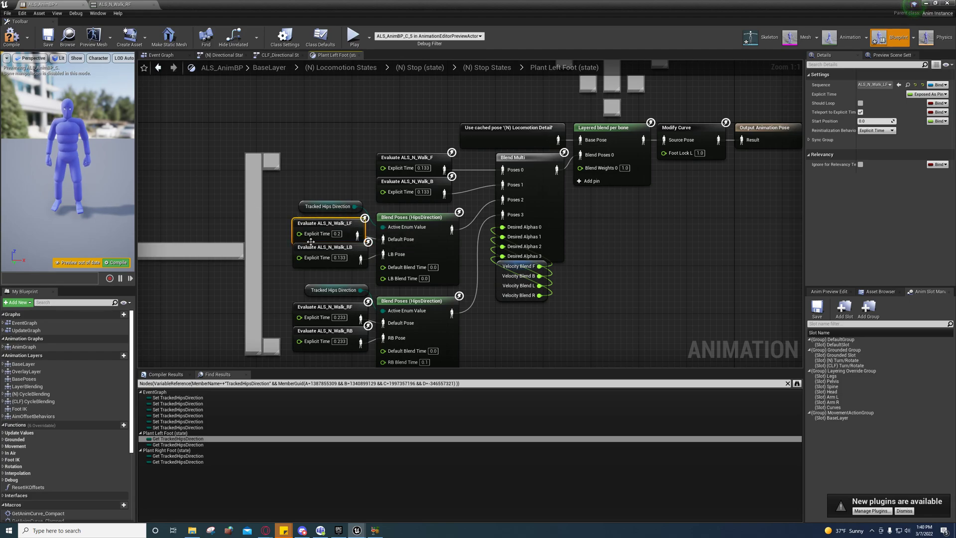
Open ALS_N_Walk_LF from its Evaluate node and scrub the stride to about frame 6.
double_click(332, 227)
drag(318, 363, 388, 361)
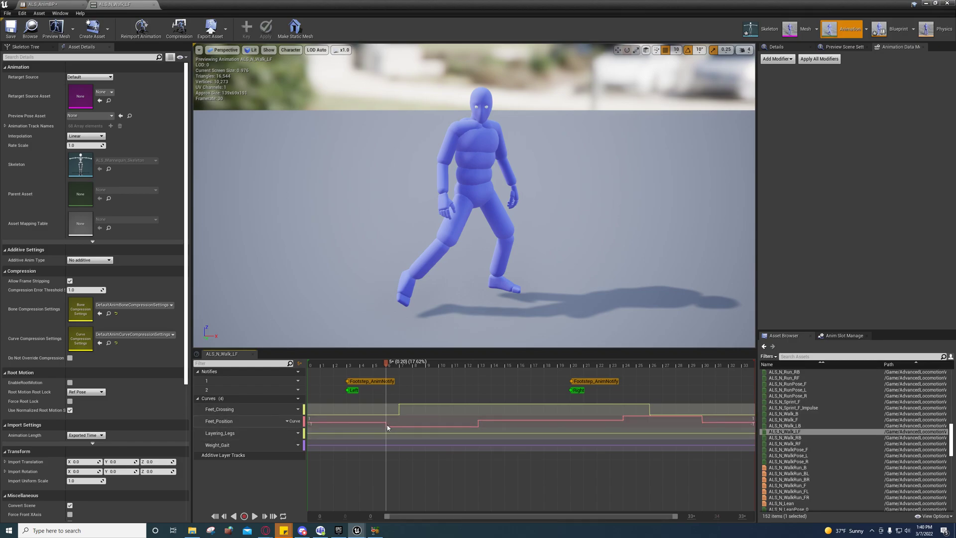
Switch to the ALS_AnimBP tab and pan across the Plant Left Foot walk evaluators and hips-direction Blend Poses nodes.
click(60, 5)
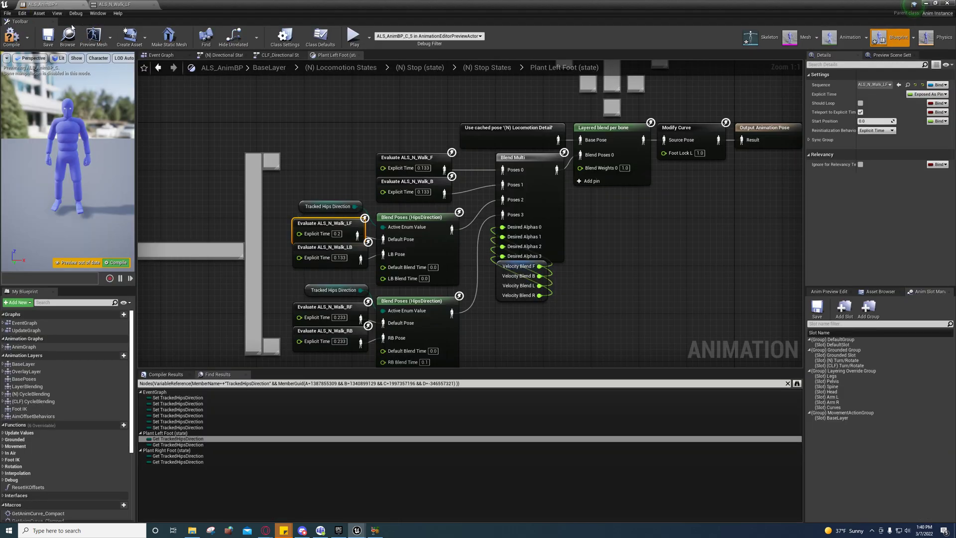
right_drag(481, 285, 493, 240)
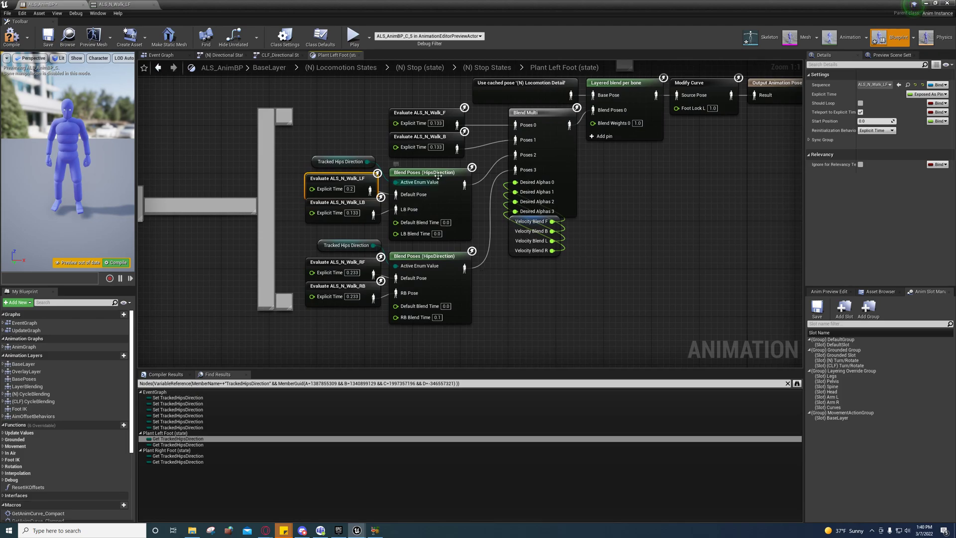
right_drag(552, 163, 485, 206)
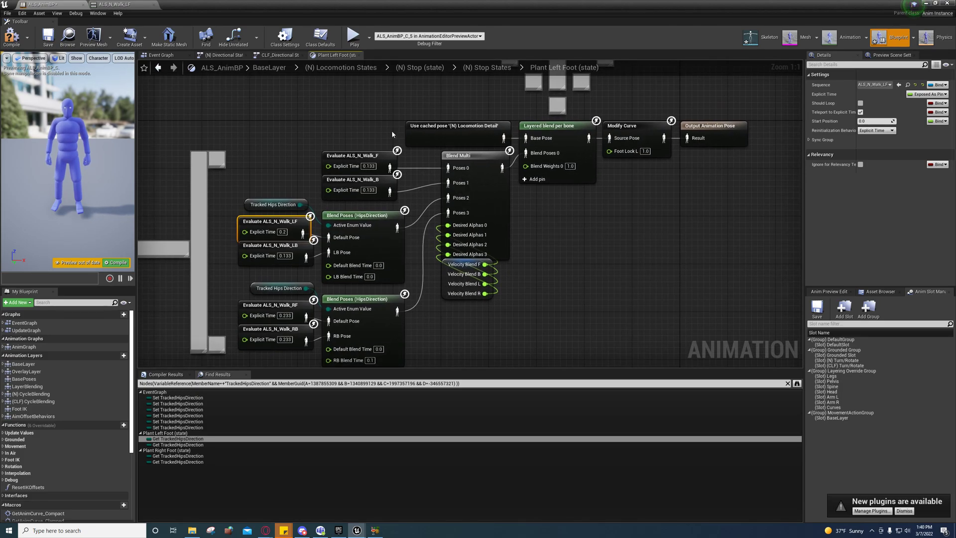
right_drag(444, 307, 516, 273)
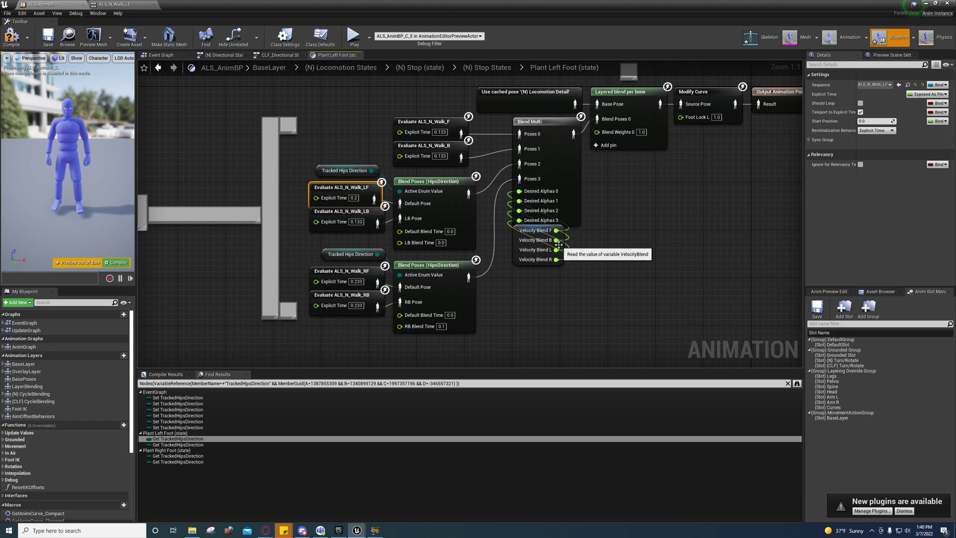
right_drag(449, 166, 415, 101)
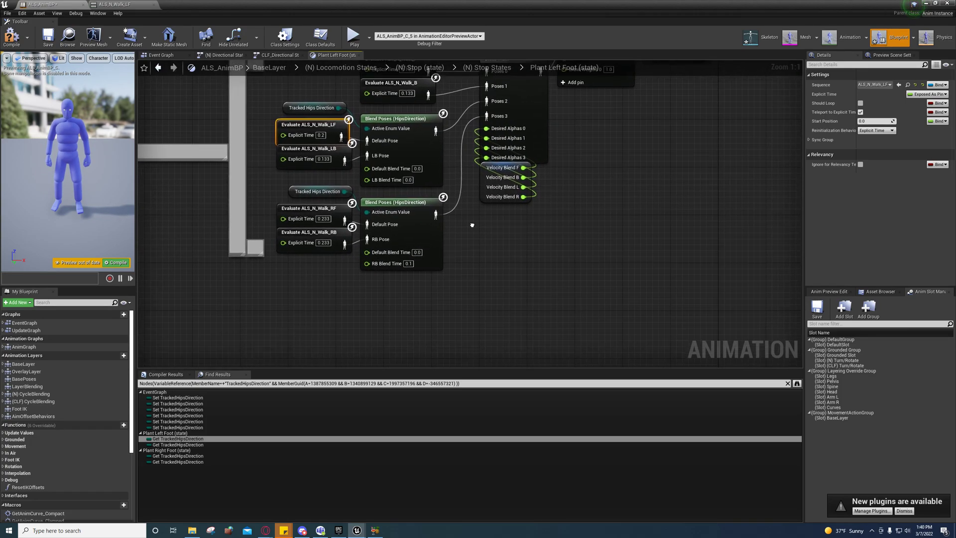